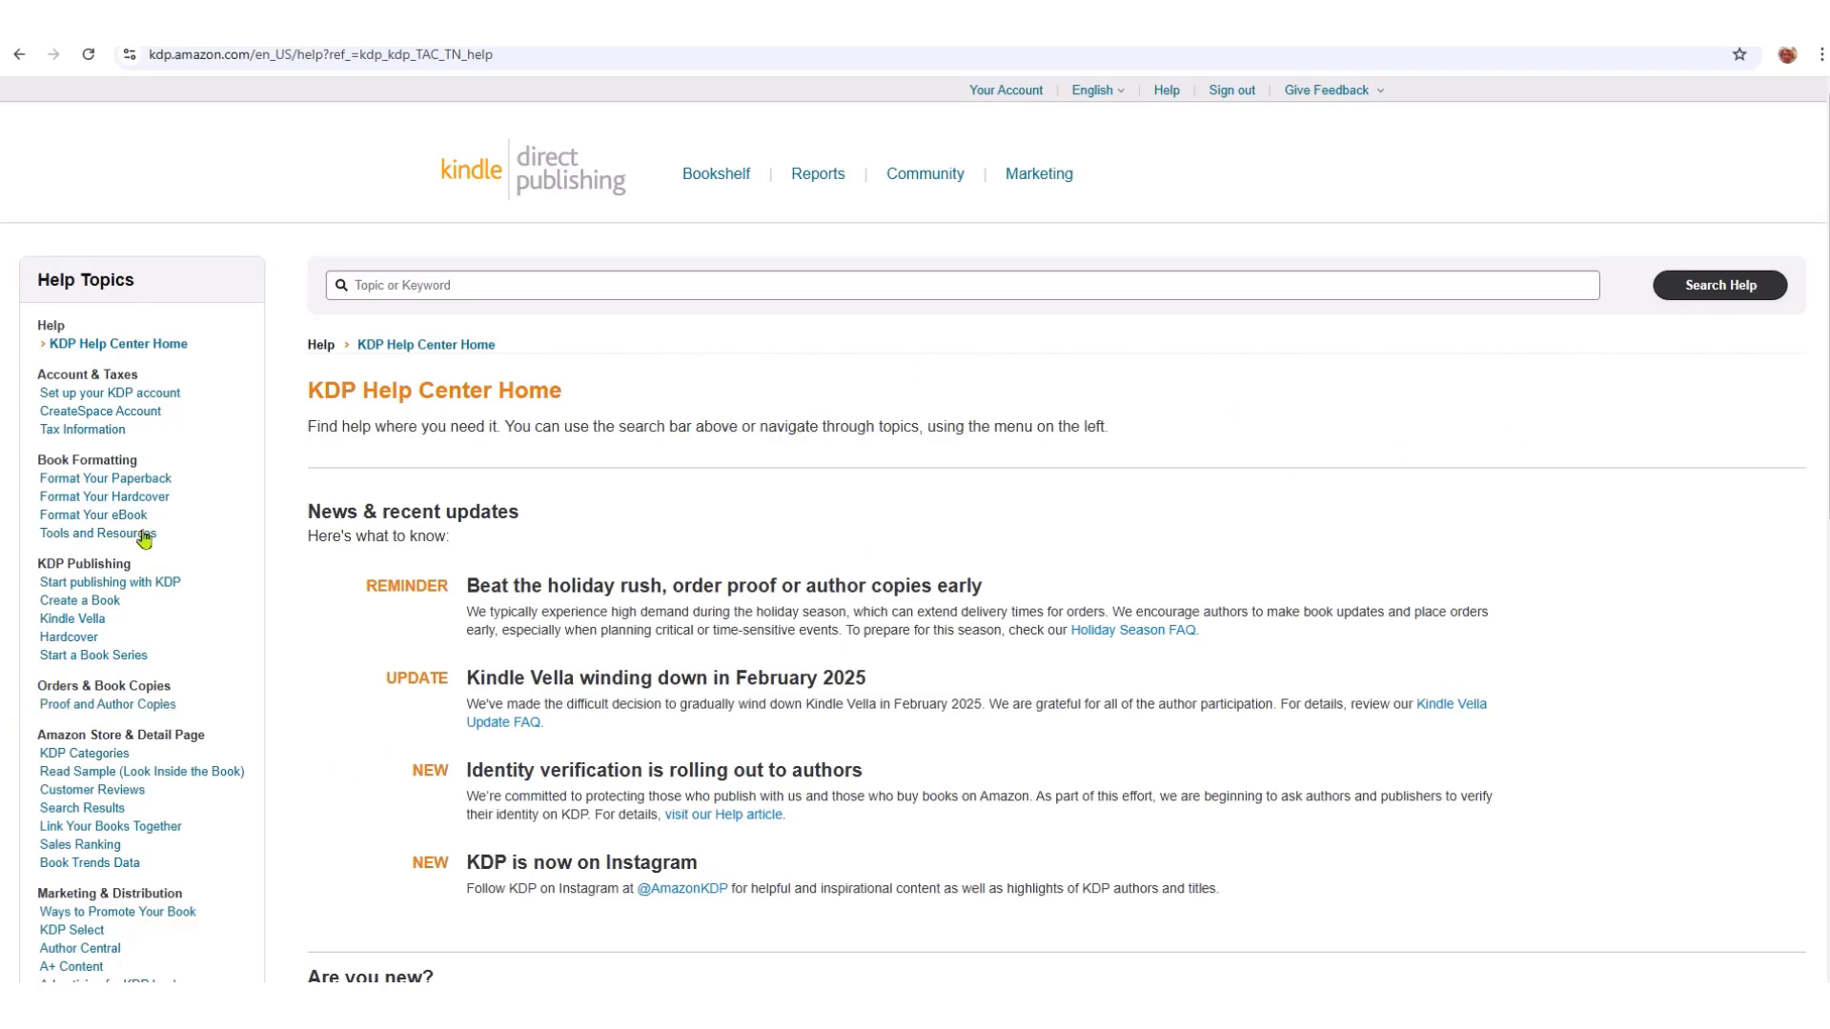
- Go from the Format Your Paperback help, under Setting your cover size, to the cover calculator and template generator
left_click(92, 484)
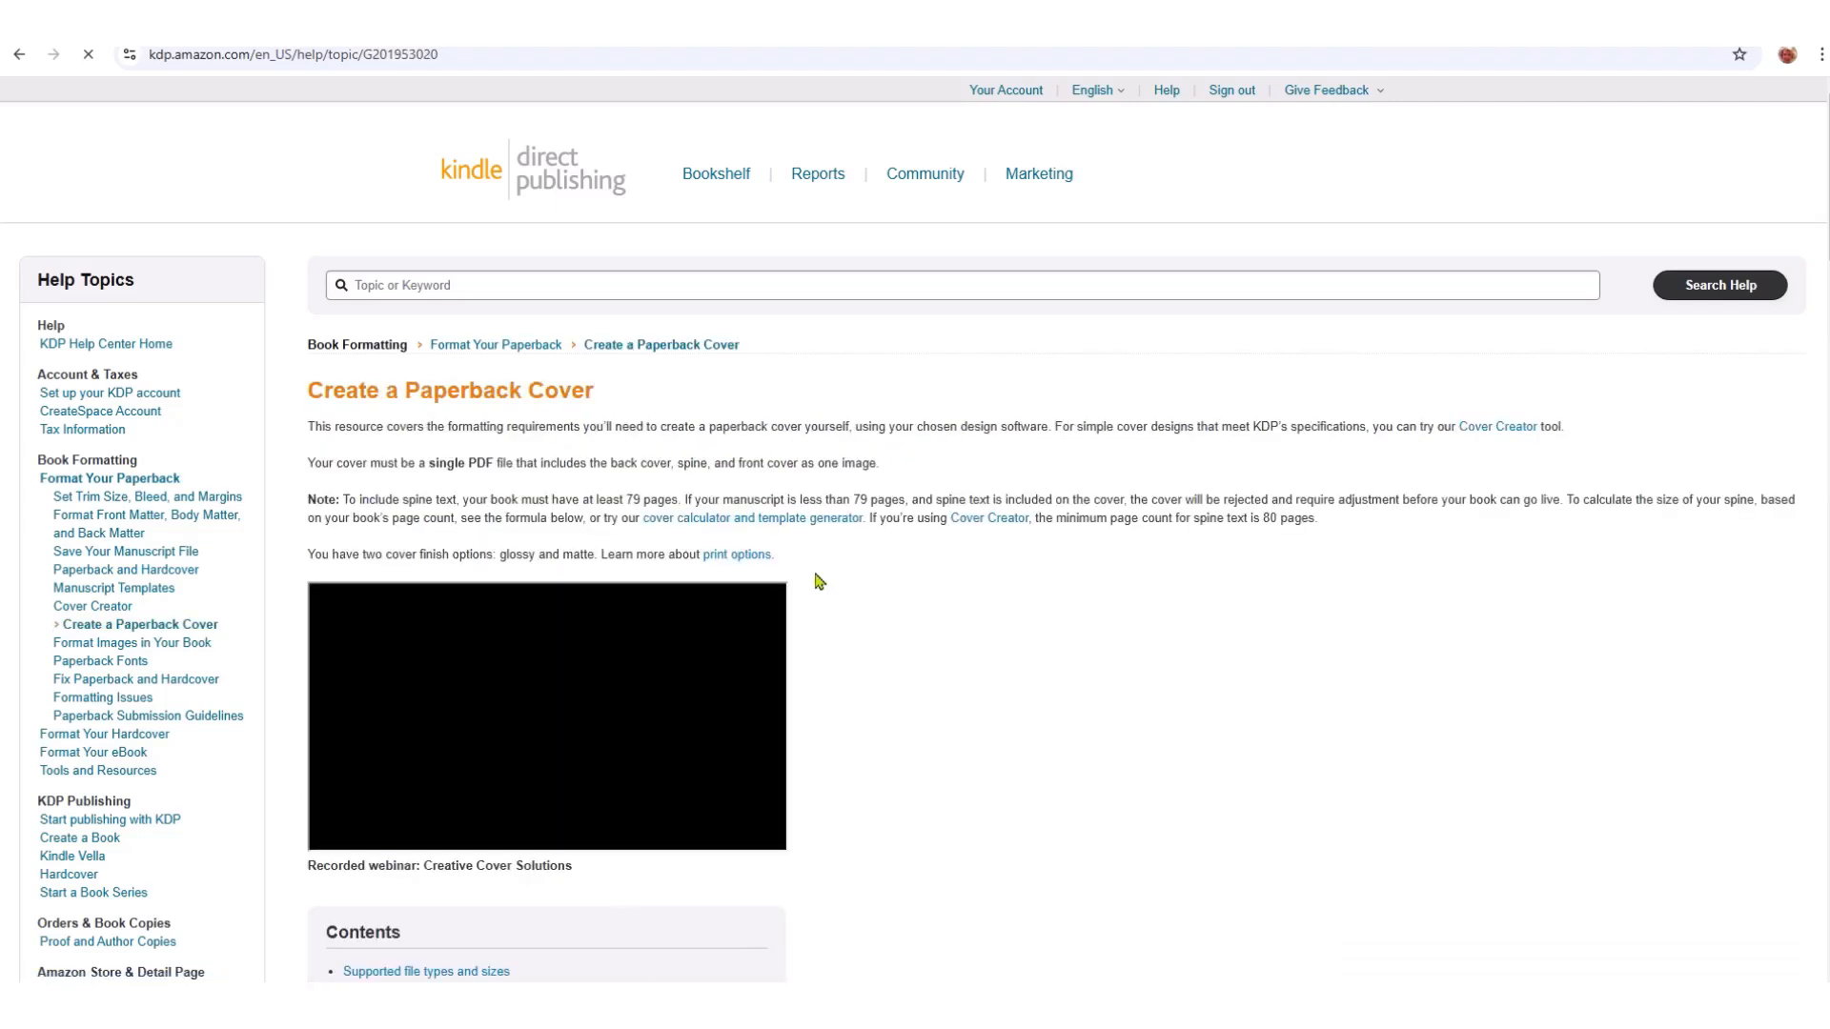
scroll(817, 581, "down", 5)
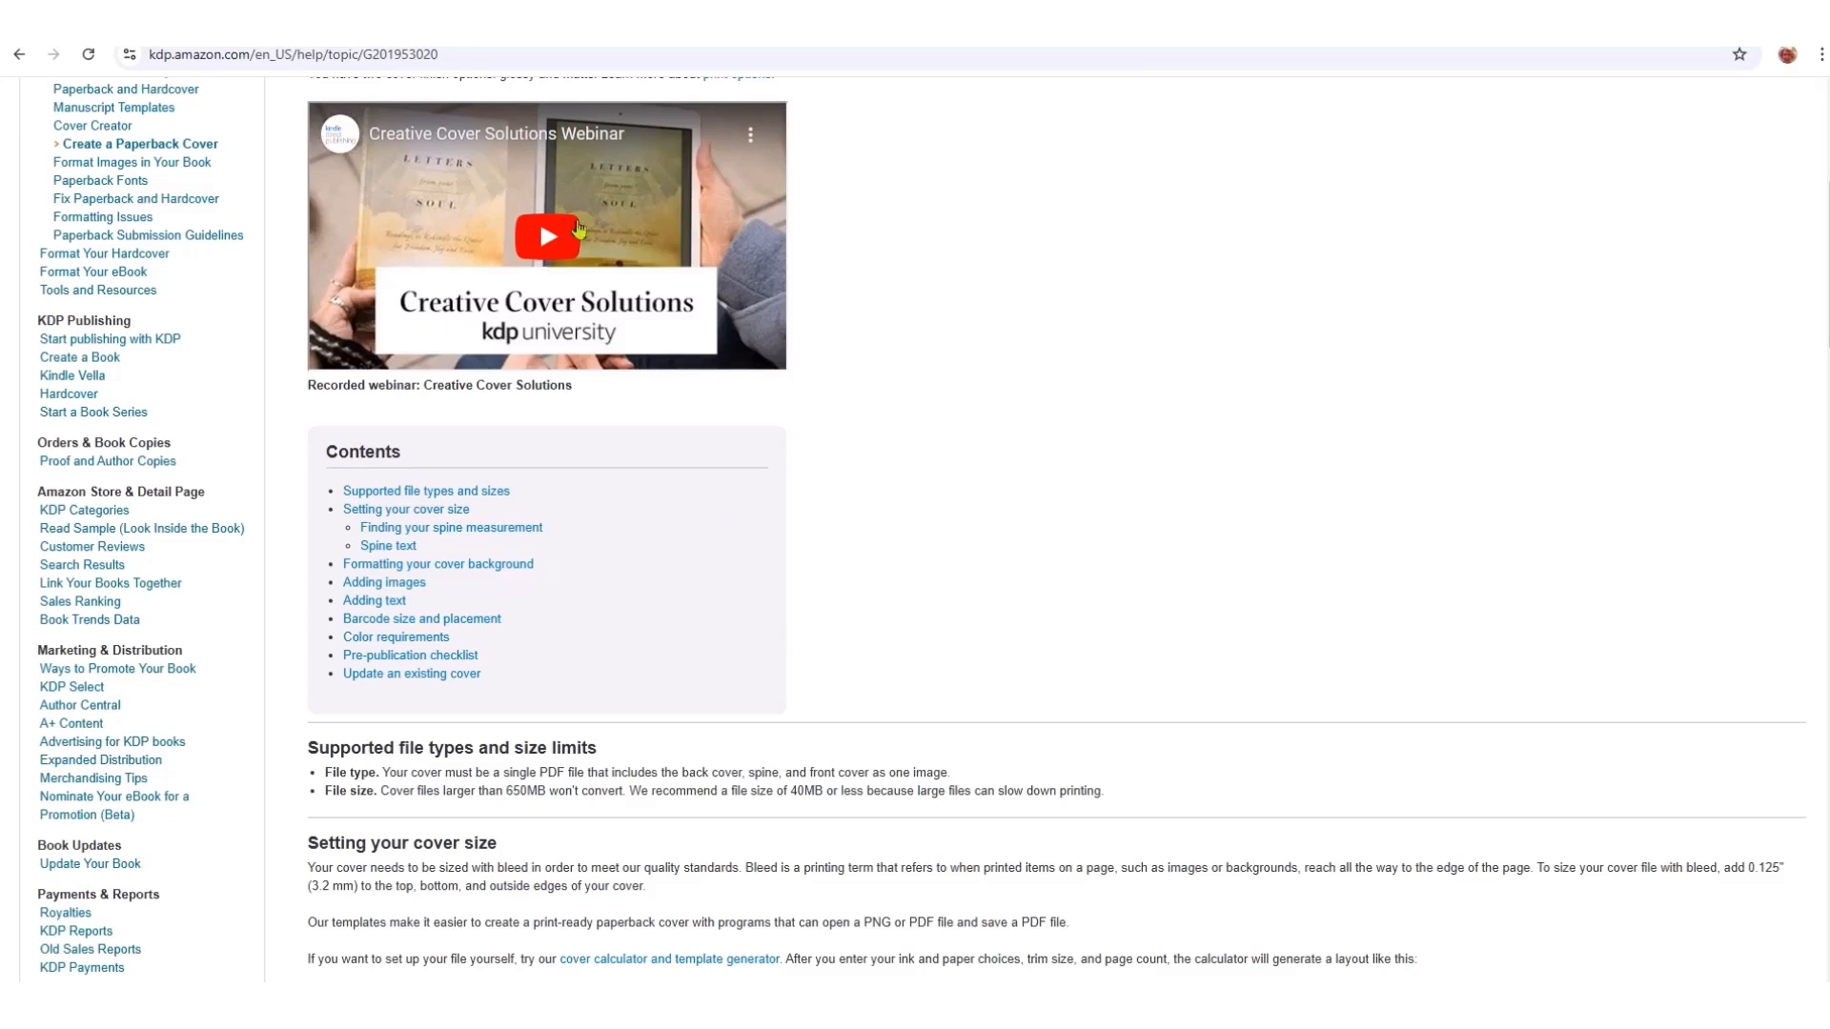
scroll(676, 574, "down", 4)
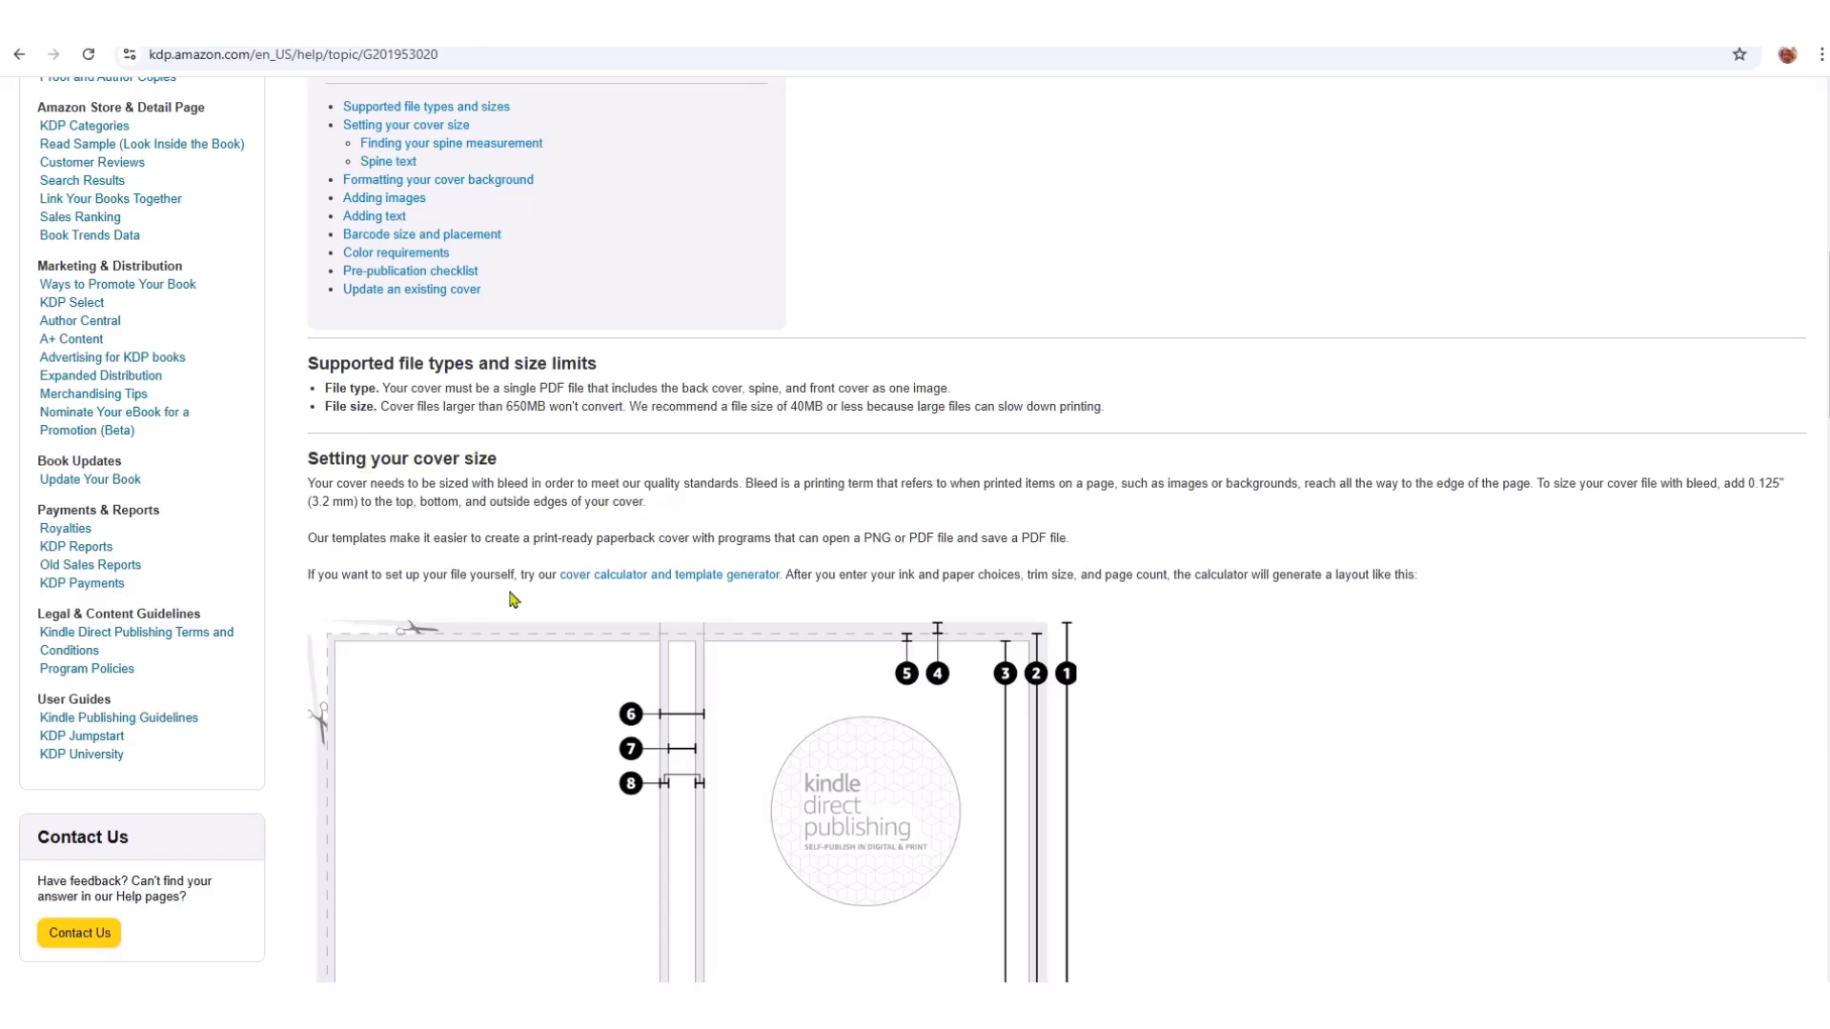
left_click(703, 577)
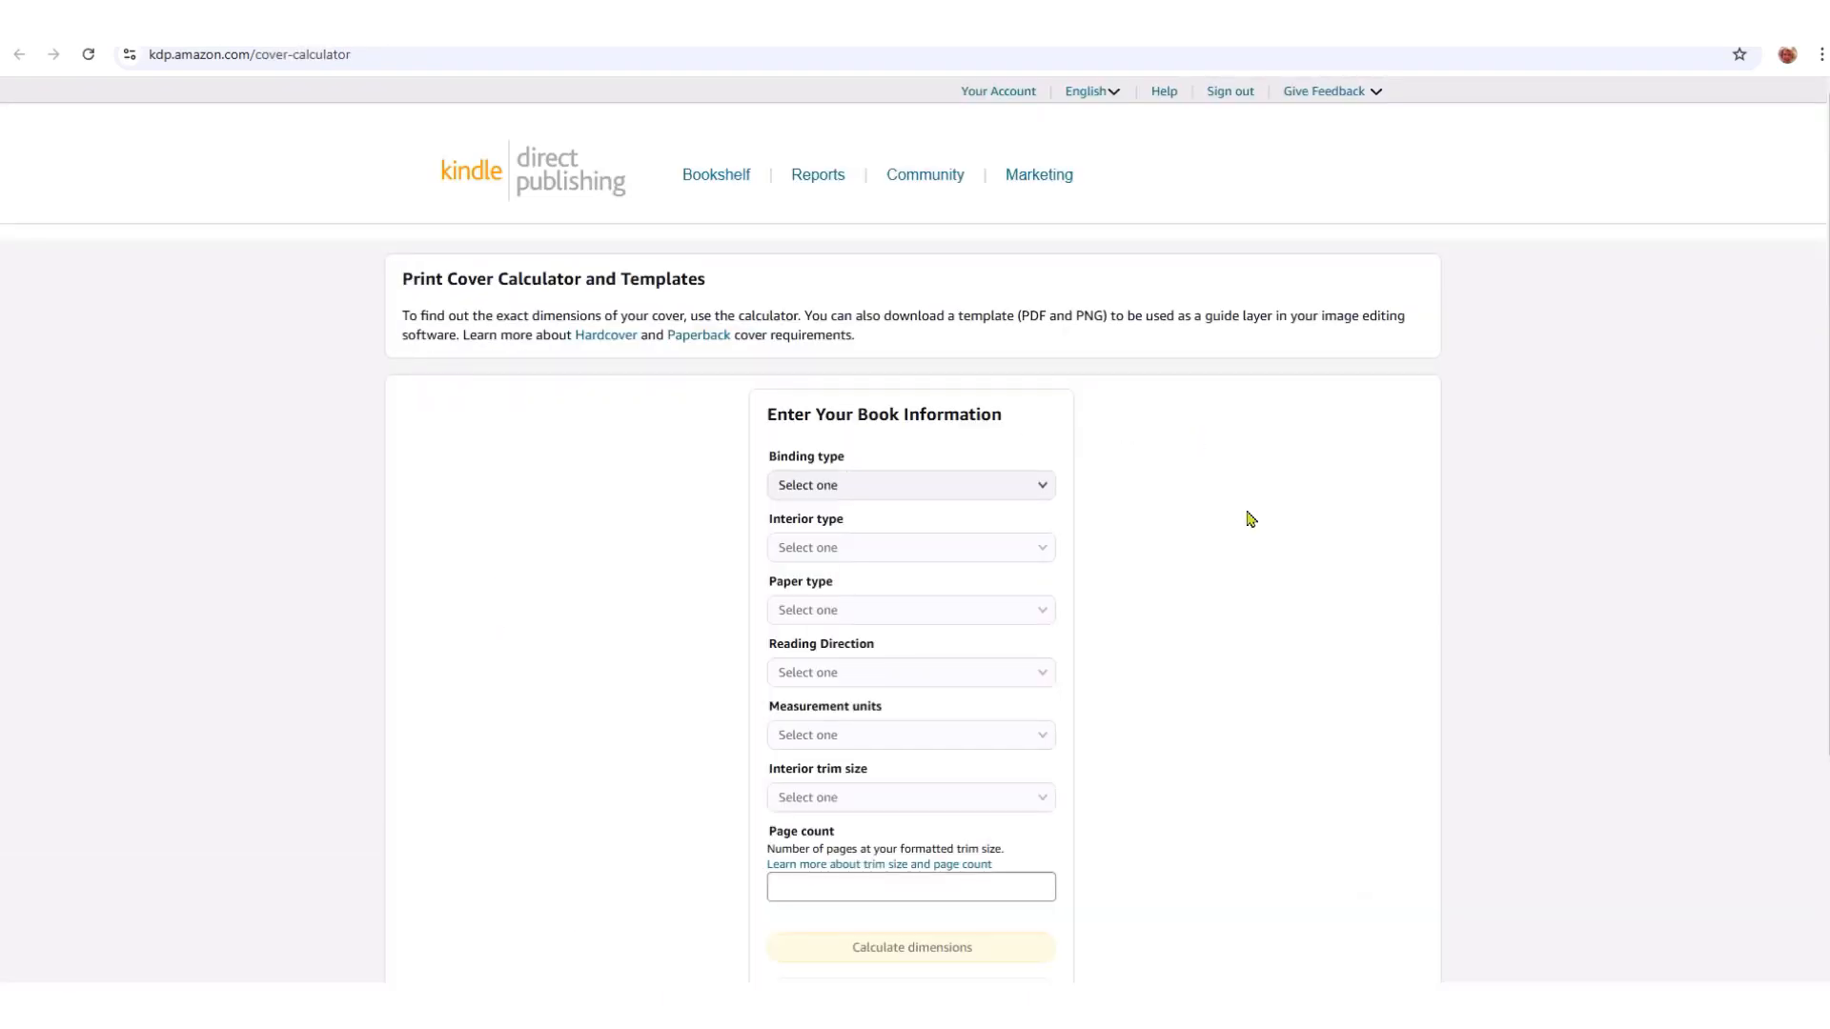
- Choose Paperback binding, Premium color interior, White paper and Left to Right reading direction
scroll(1198, 557, "down", 2)
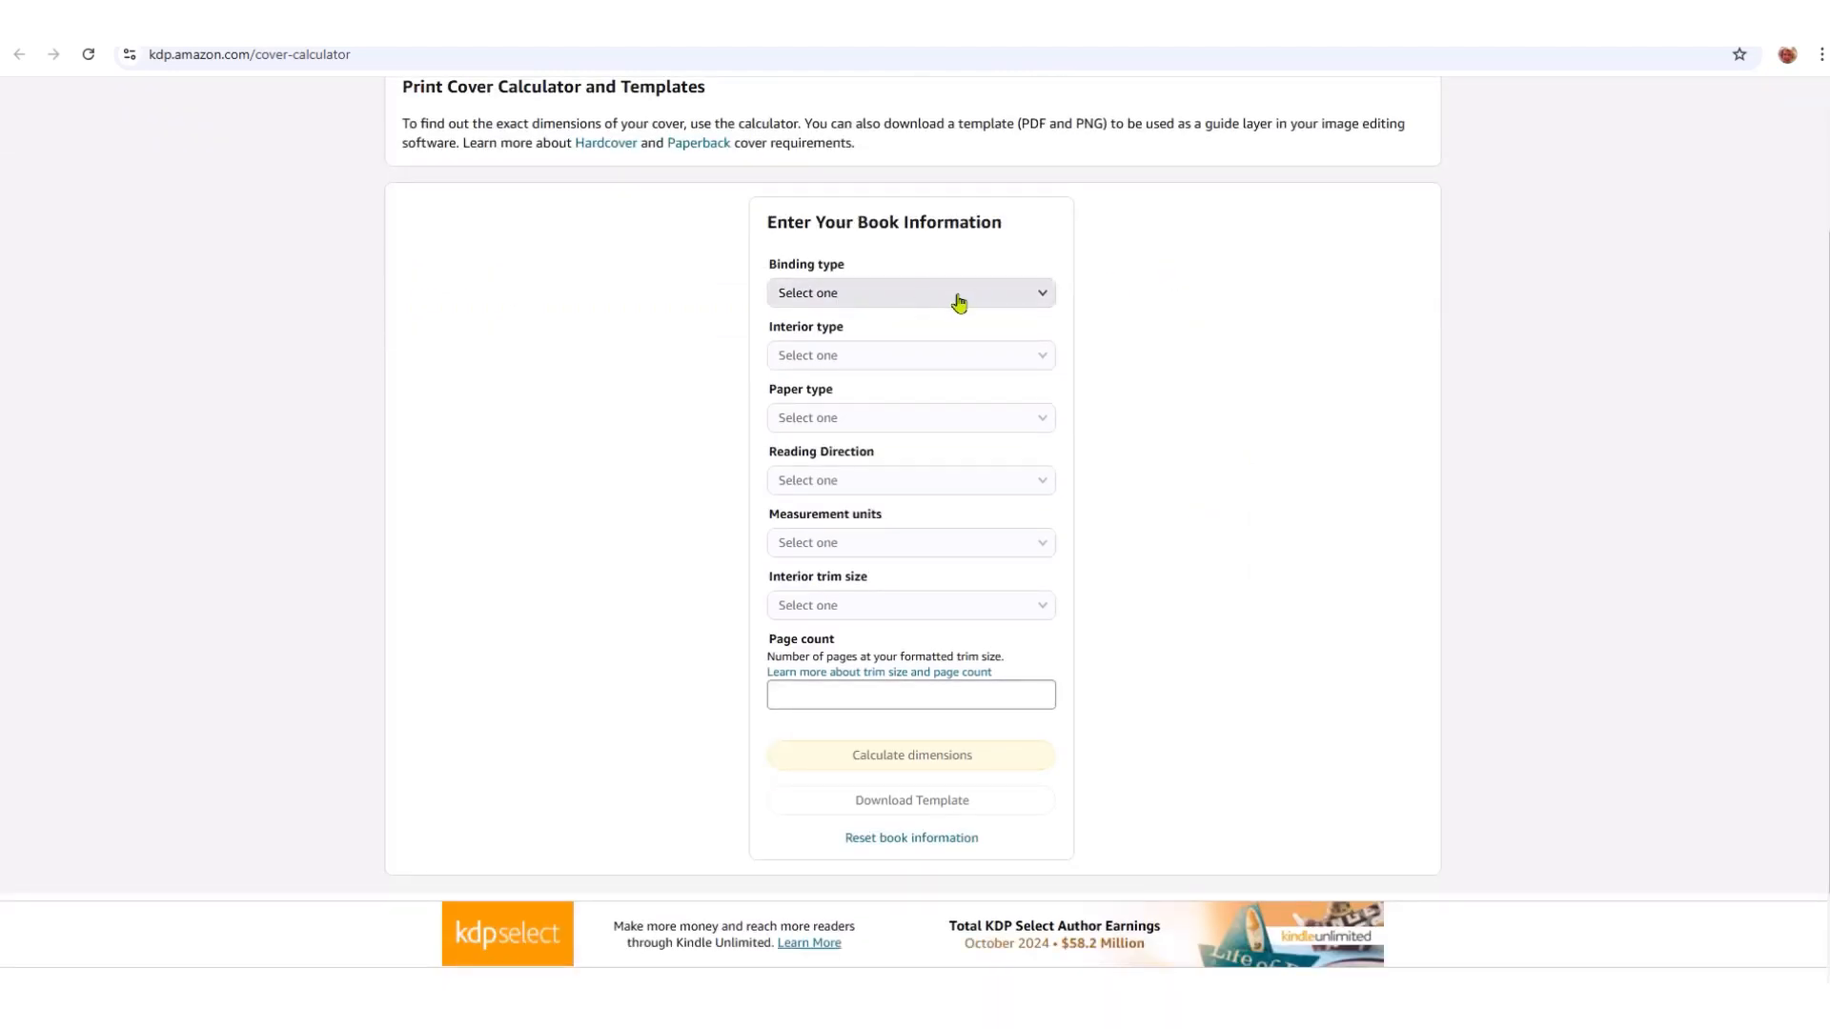
left_click(1036, 302)
left_click(848, 325)
left_click(1041, 358)
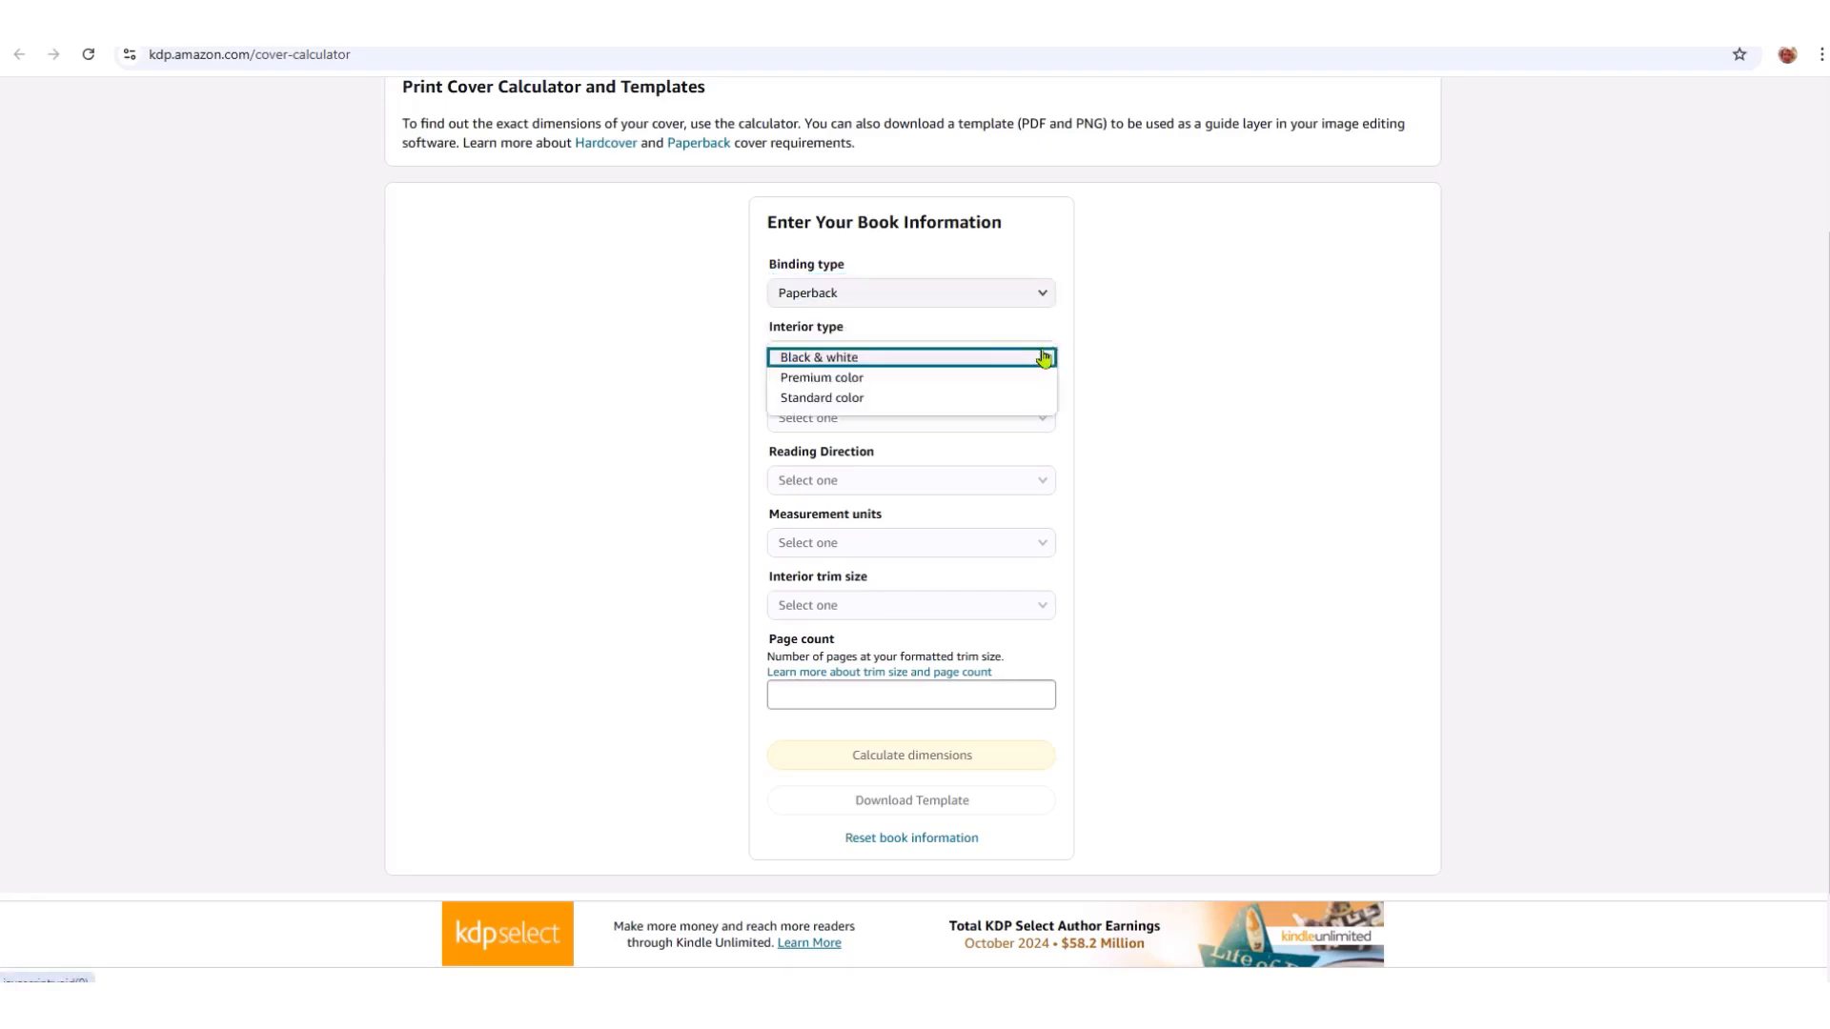
left_click(857, 381)
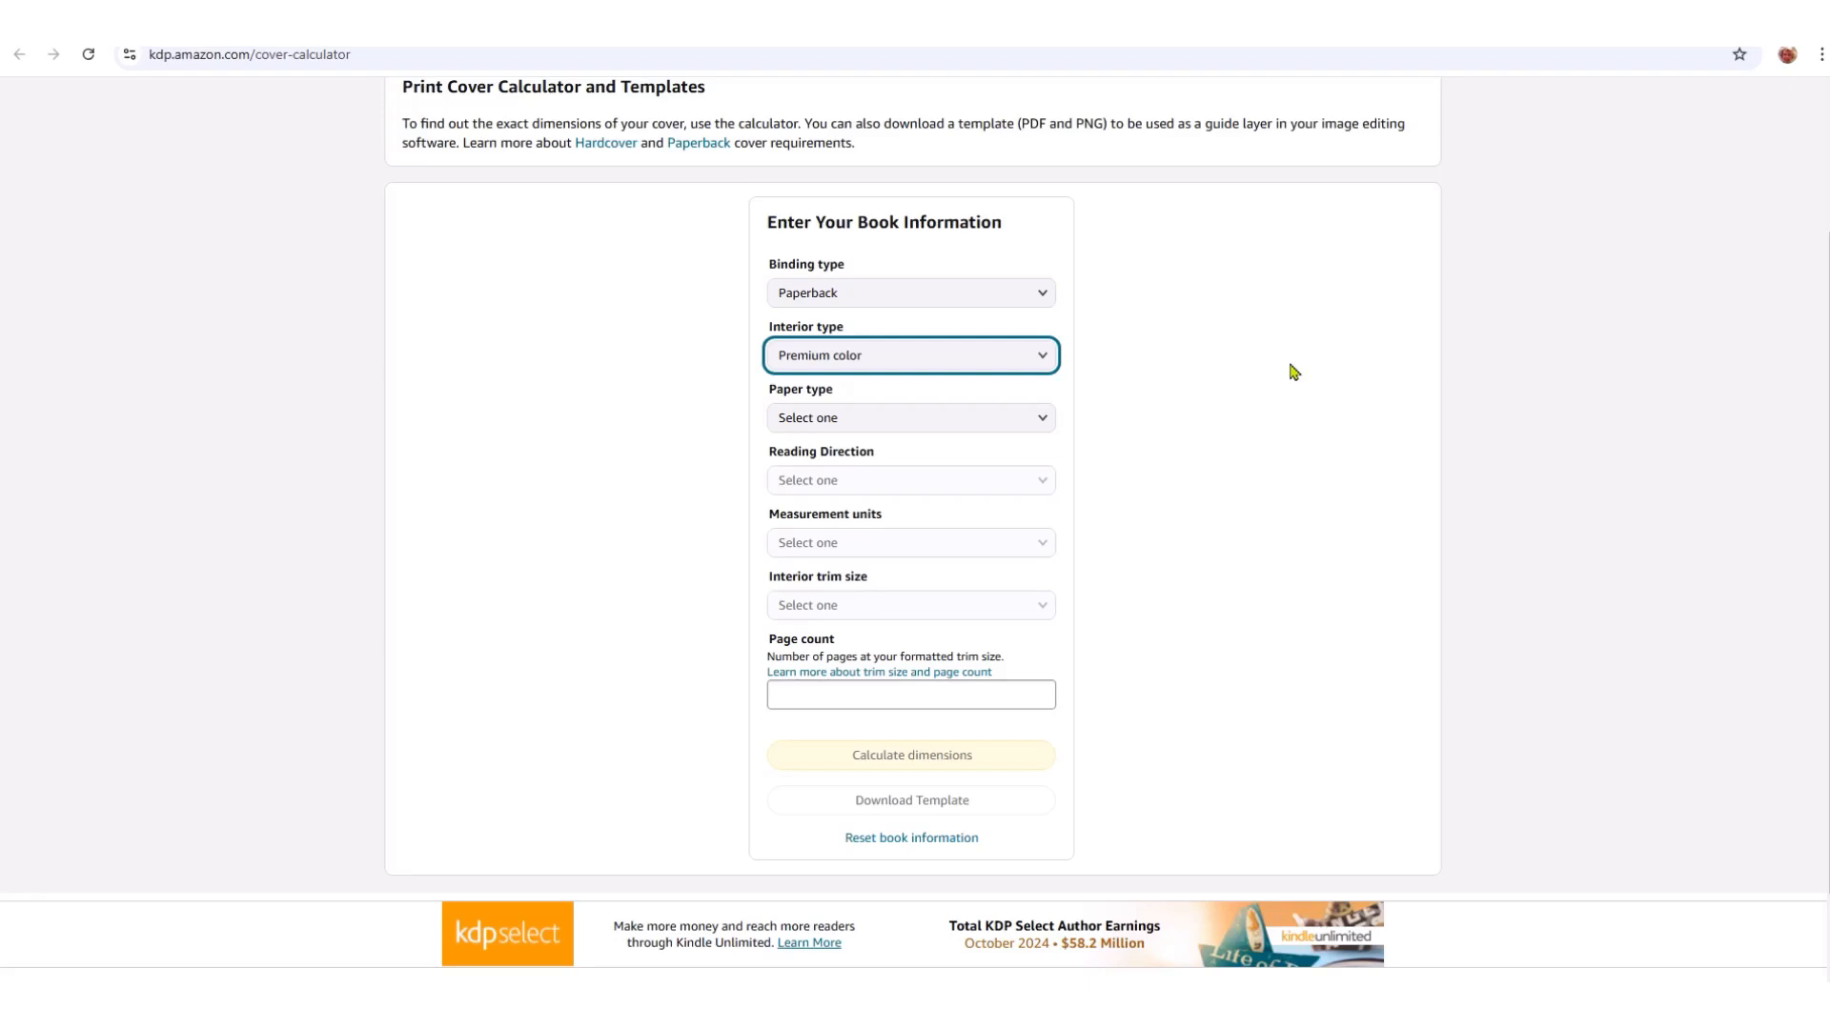
left_click(1047, 424)
key("Down")
key("Return")
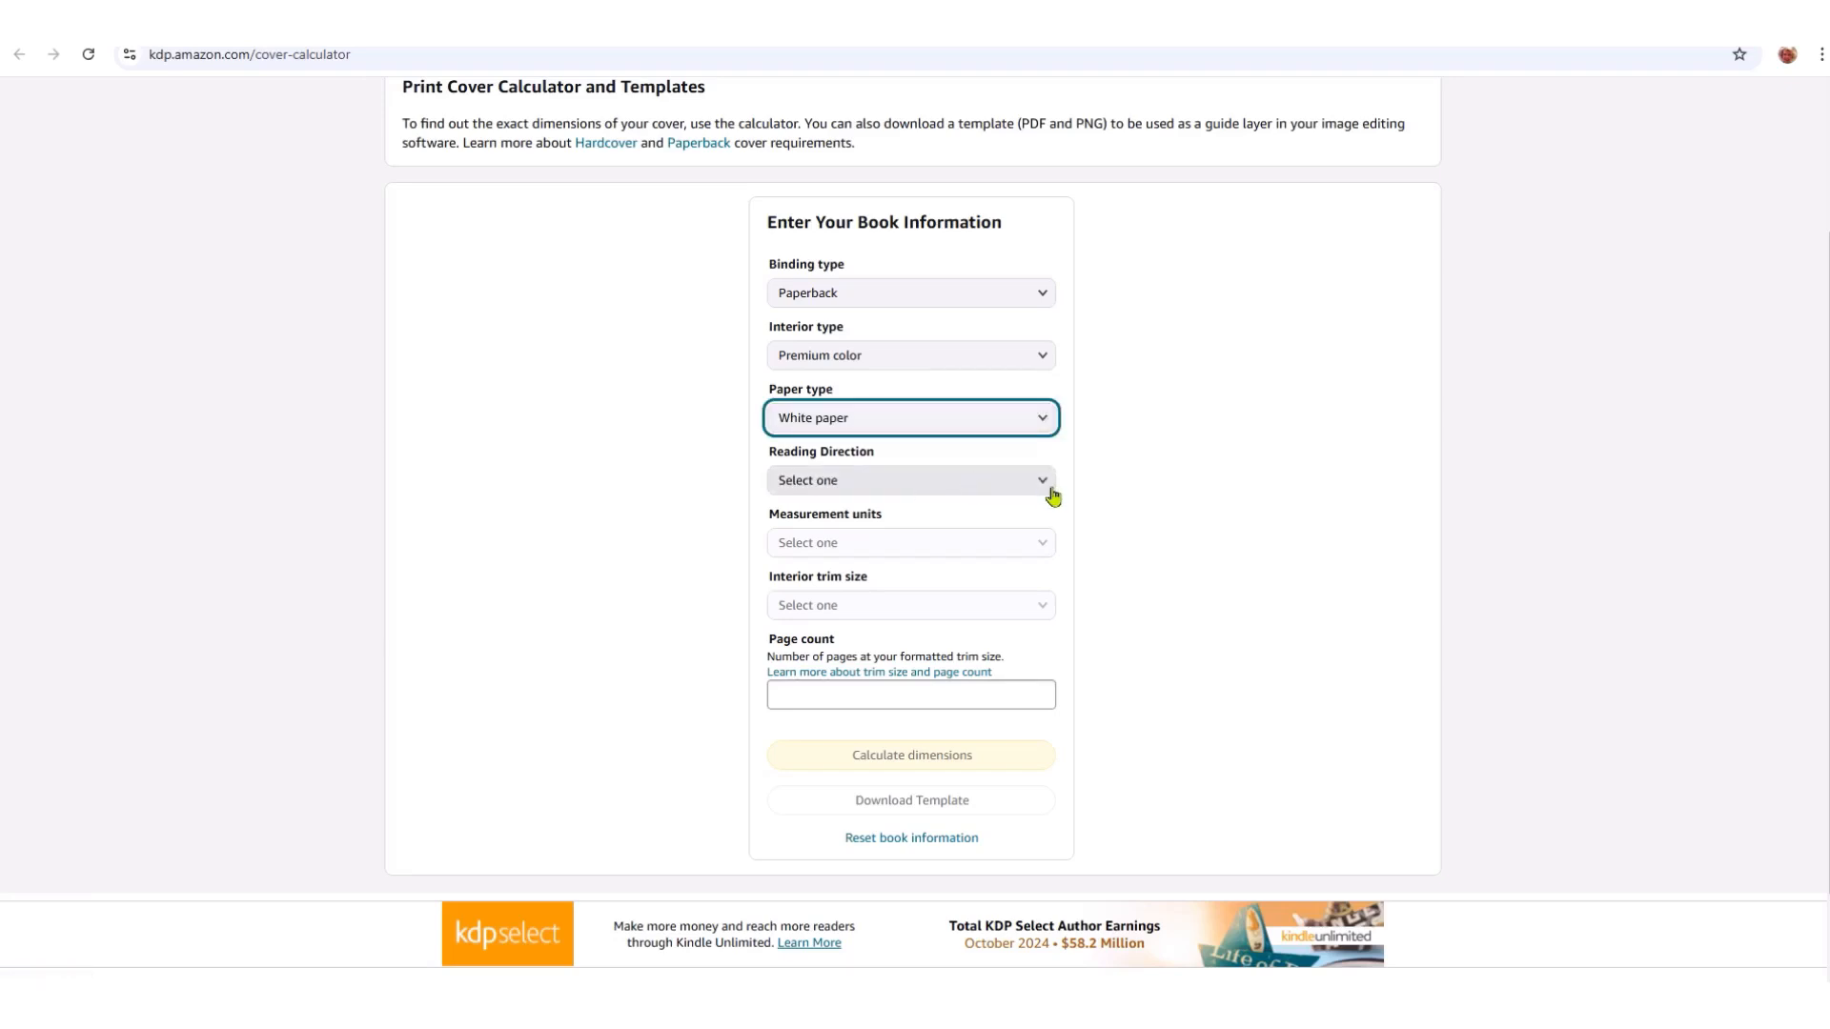
left_click(1044, 485)
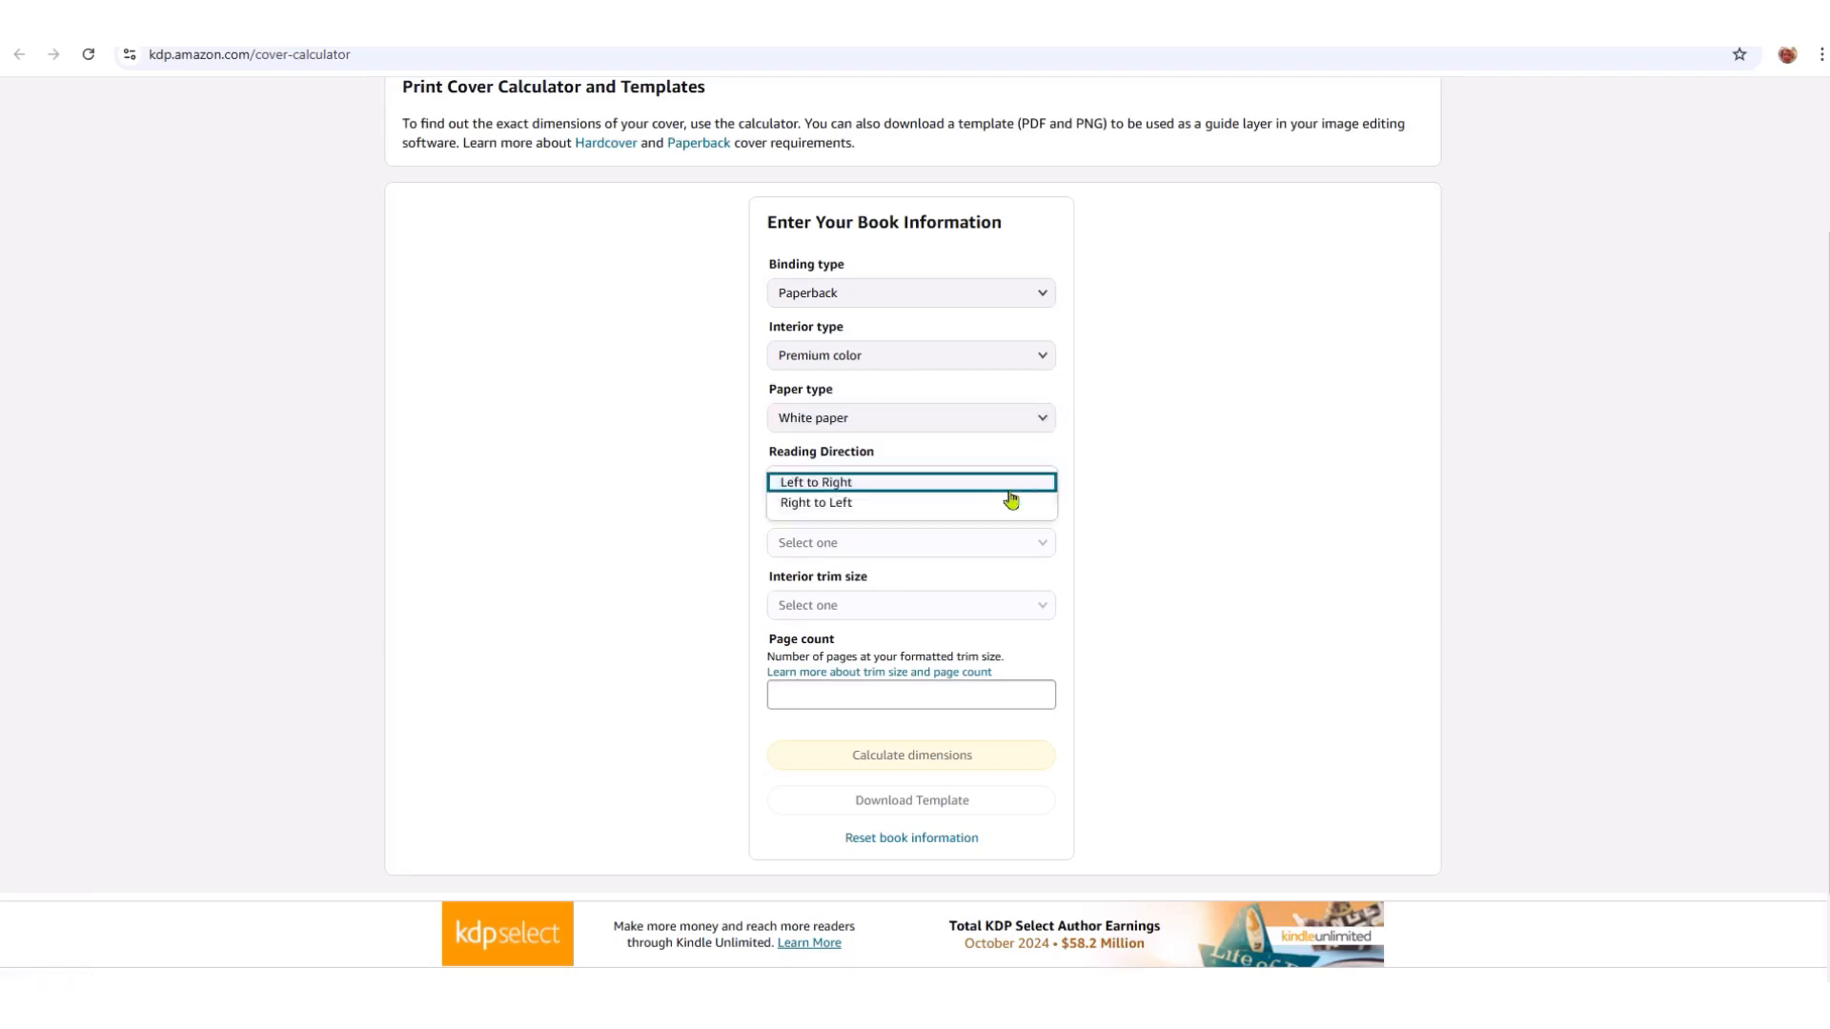
left_click(870, 481)
- Set Inches, a custom 8 x 8 trim size and a 32-page count
left_click(1042, 546)
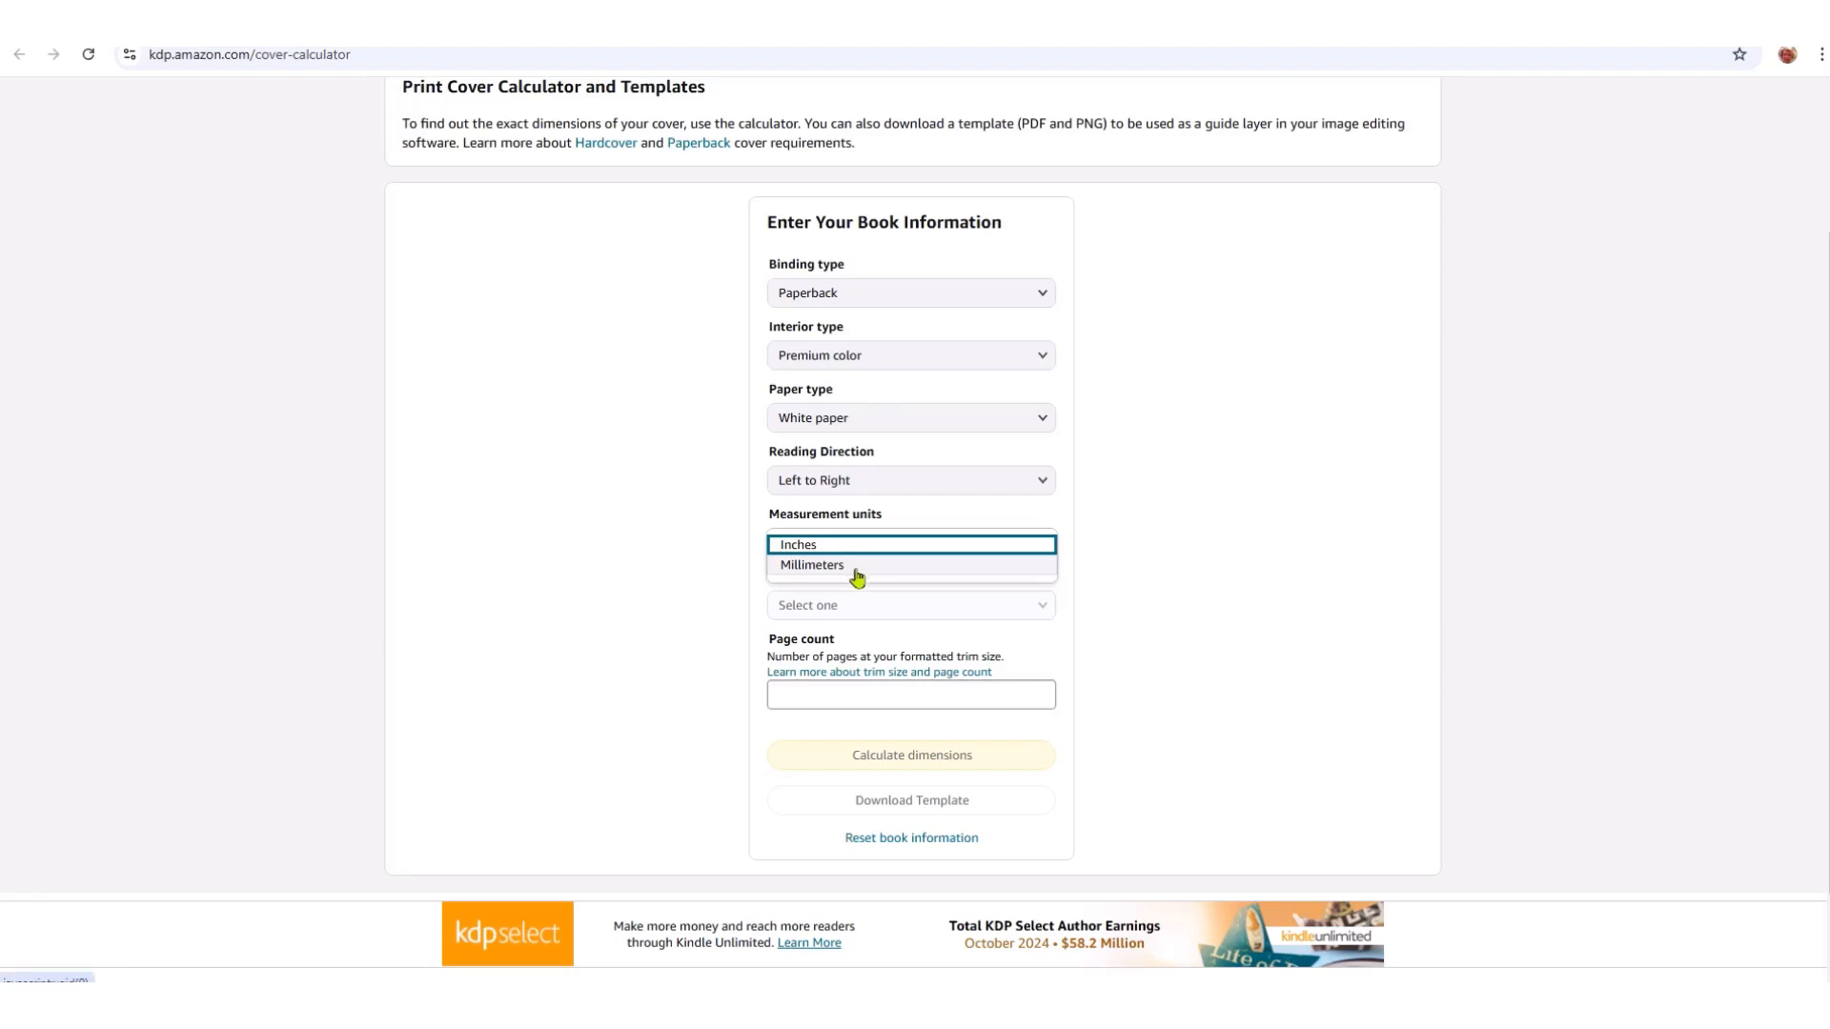
left_click(825, 546)
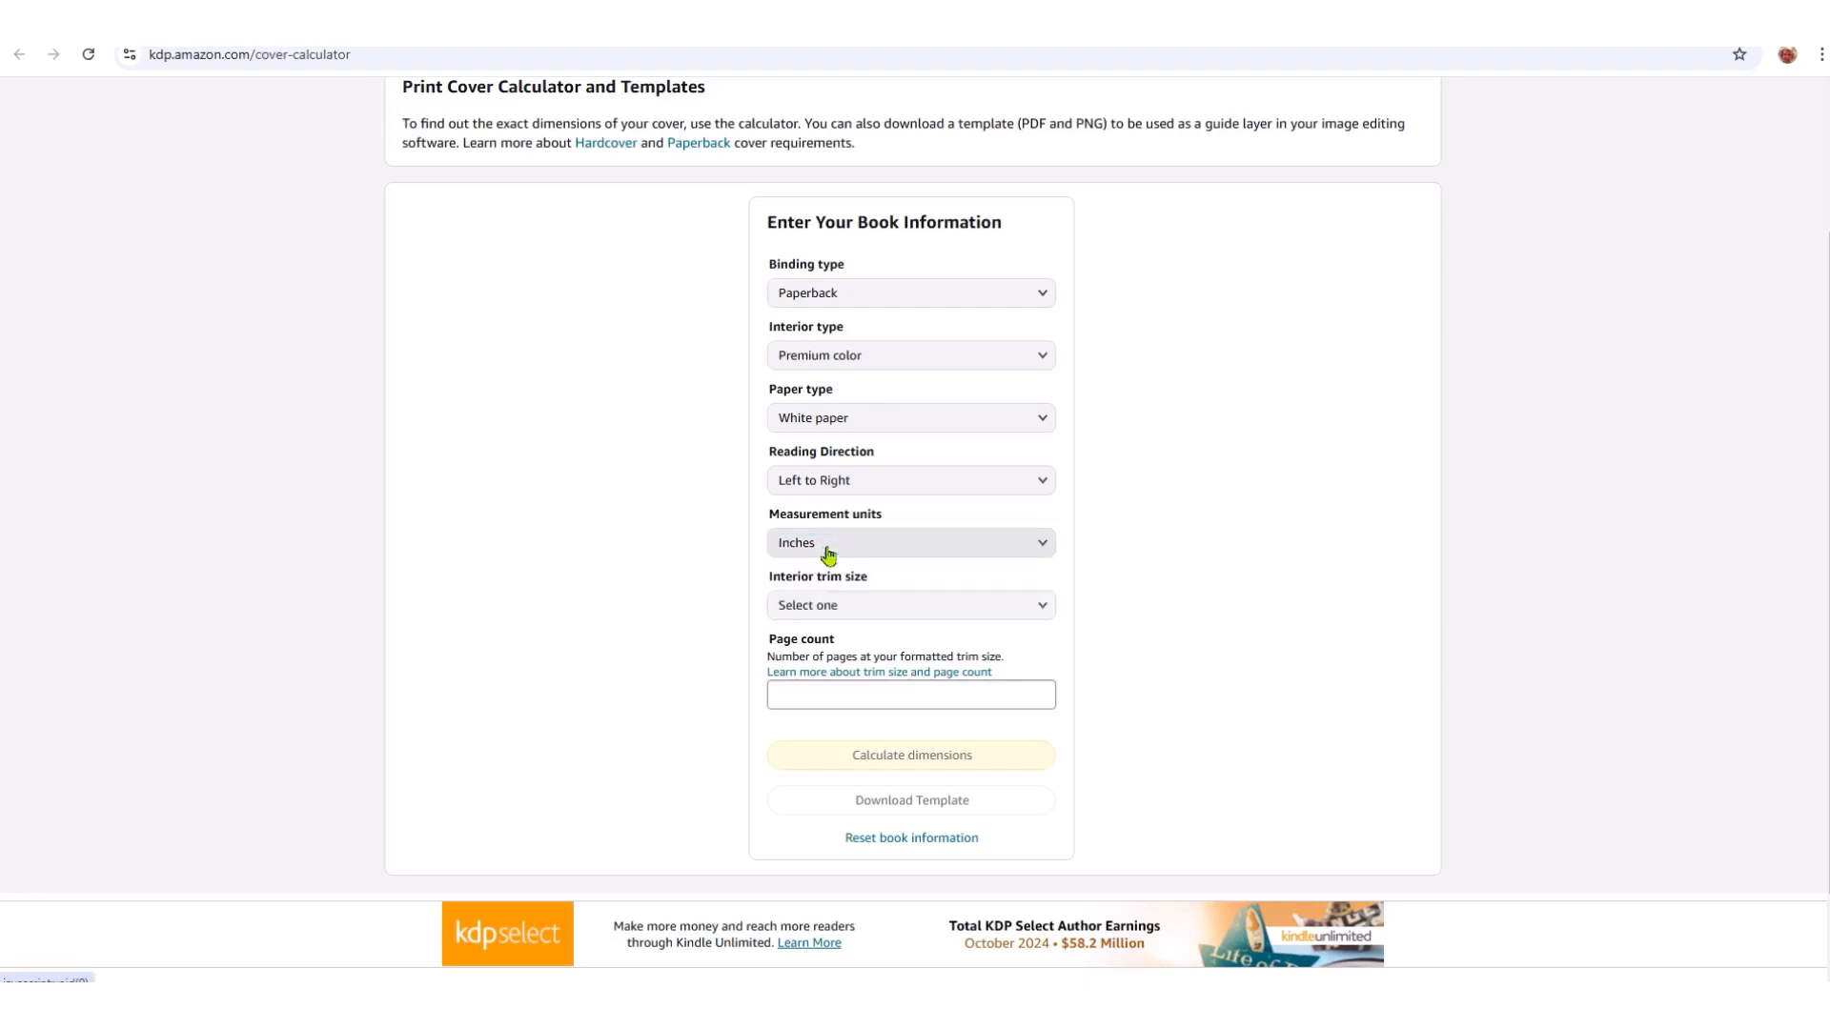
left_click(1045, 610)
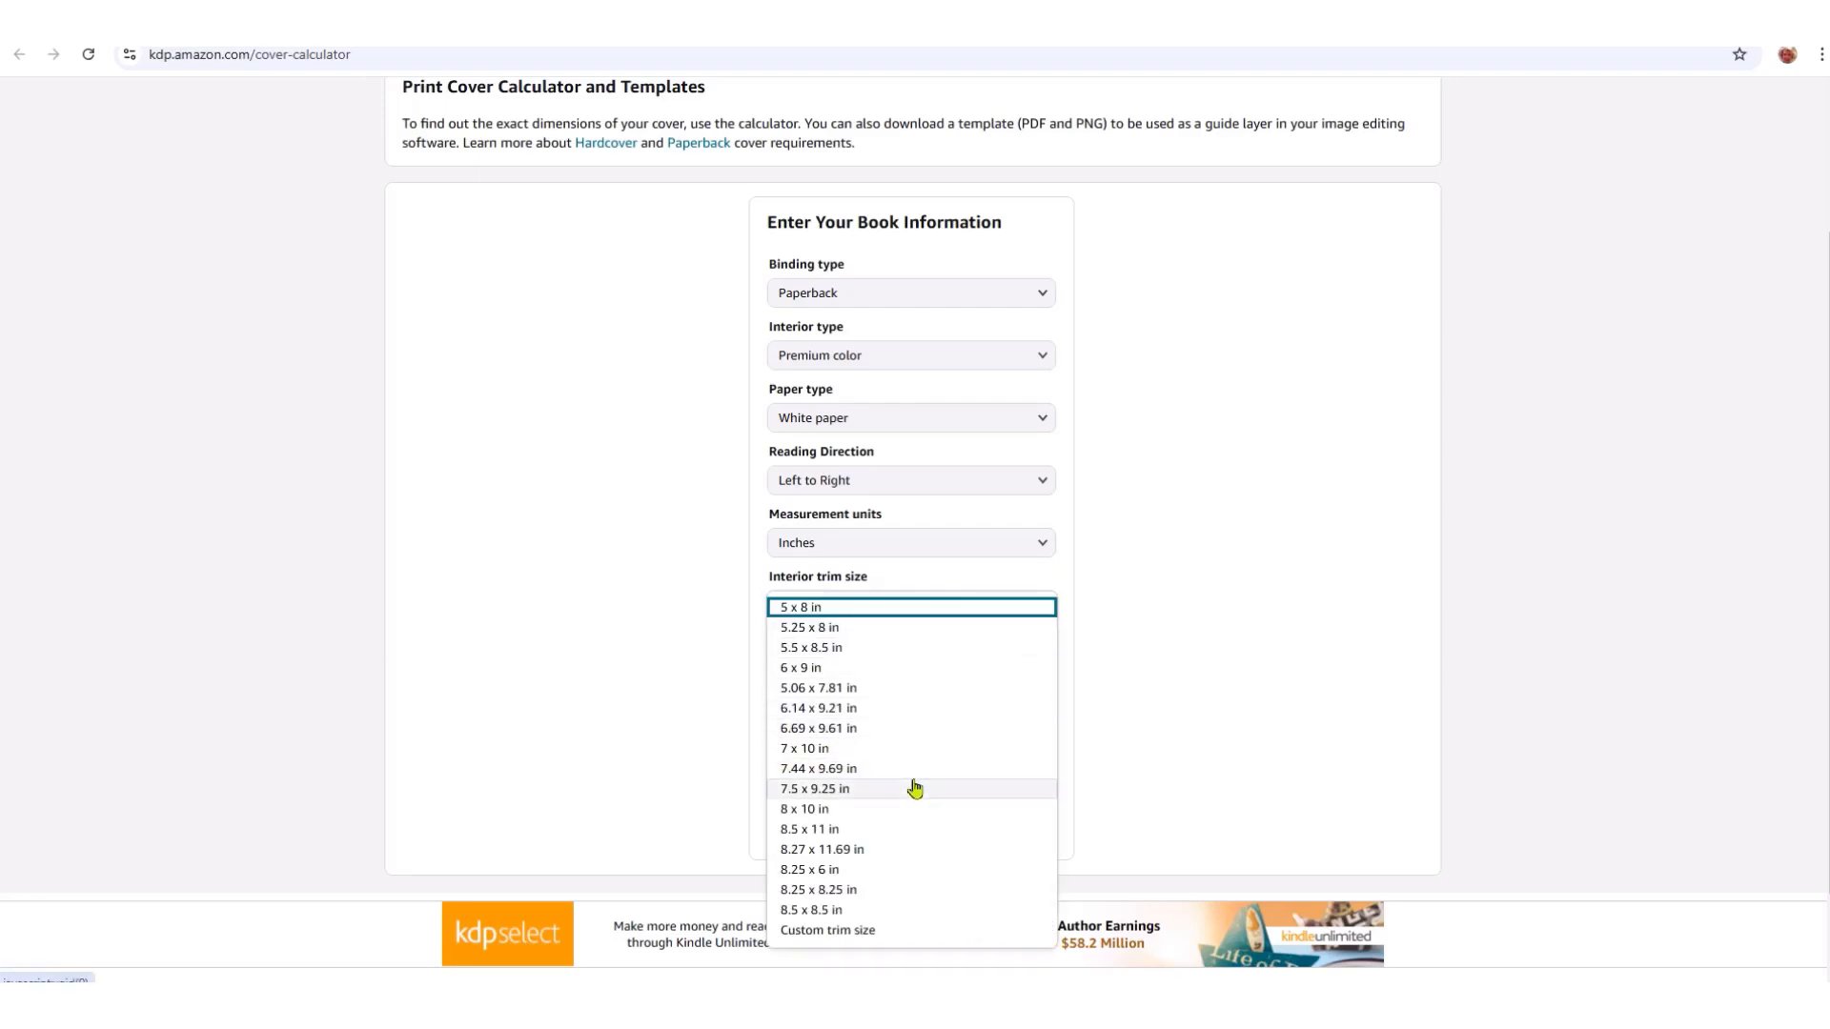
scroll(926, 805, "down", 1)
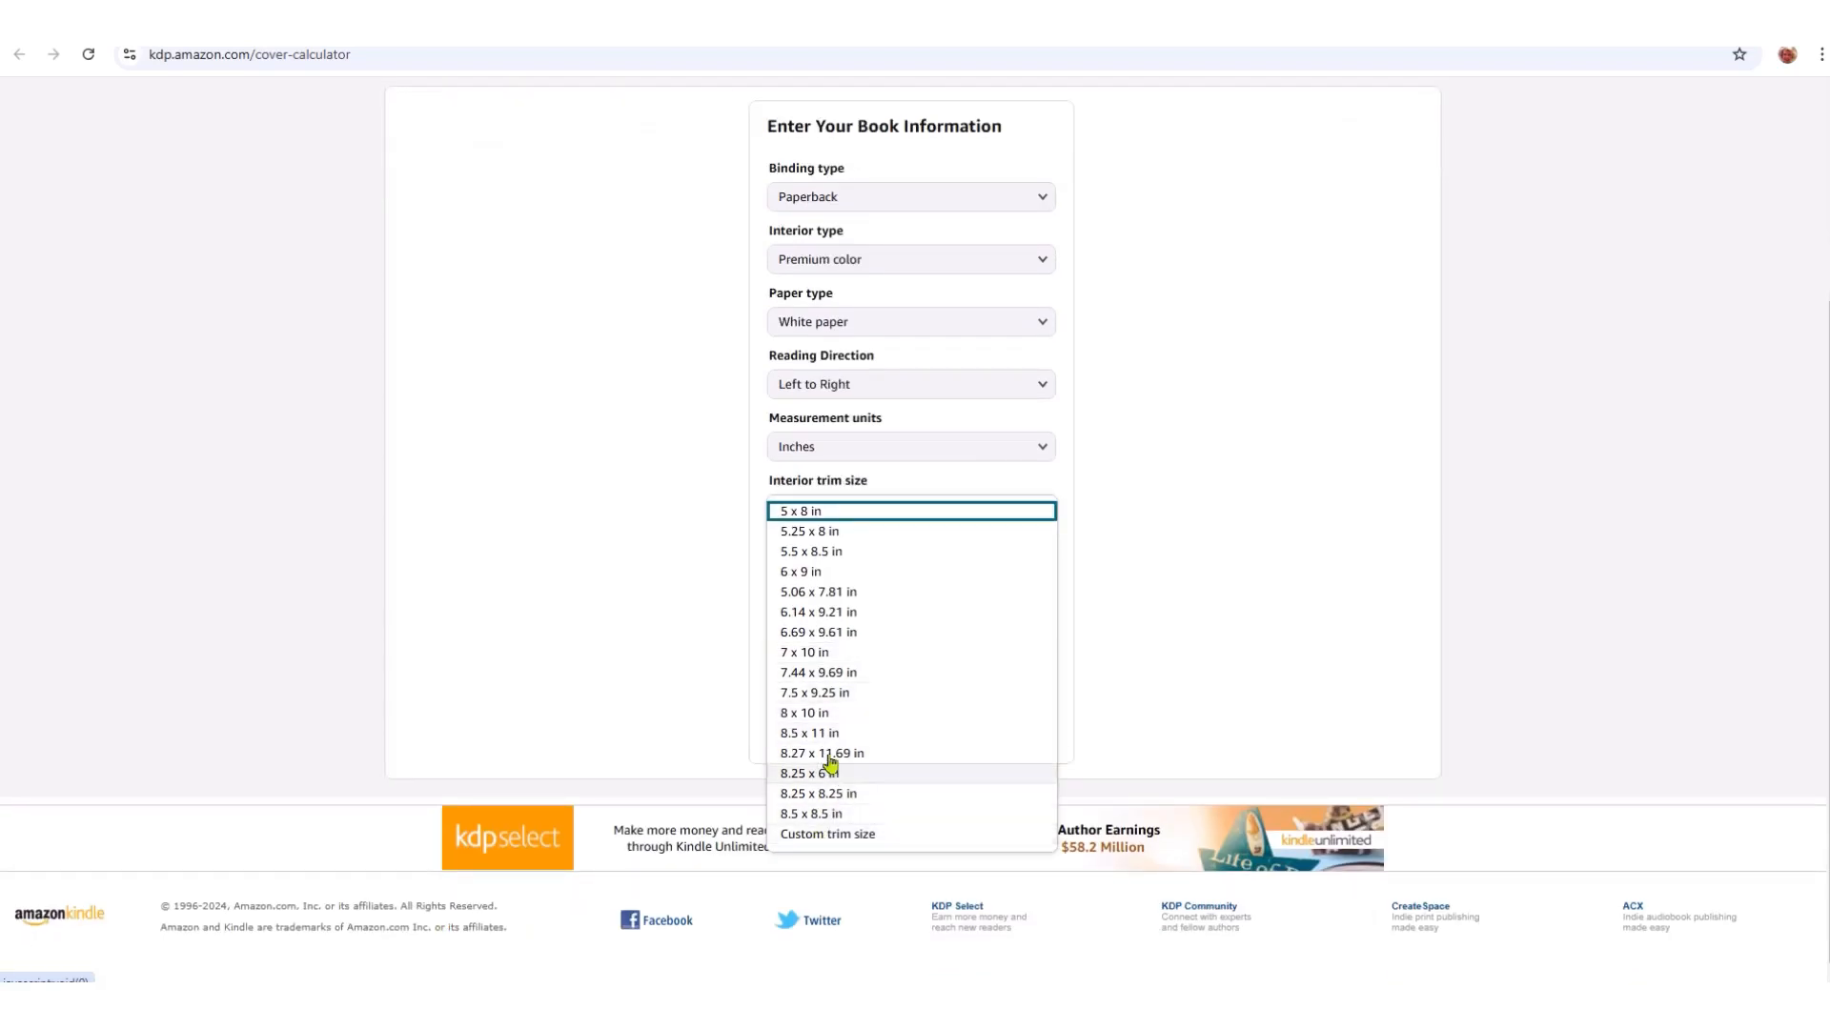
left_click(836, 836)
left_click(837, 569)
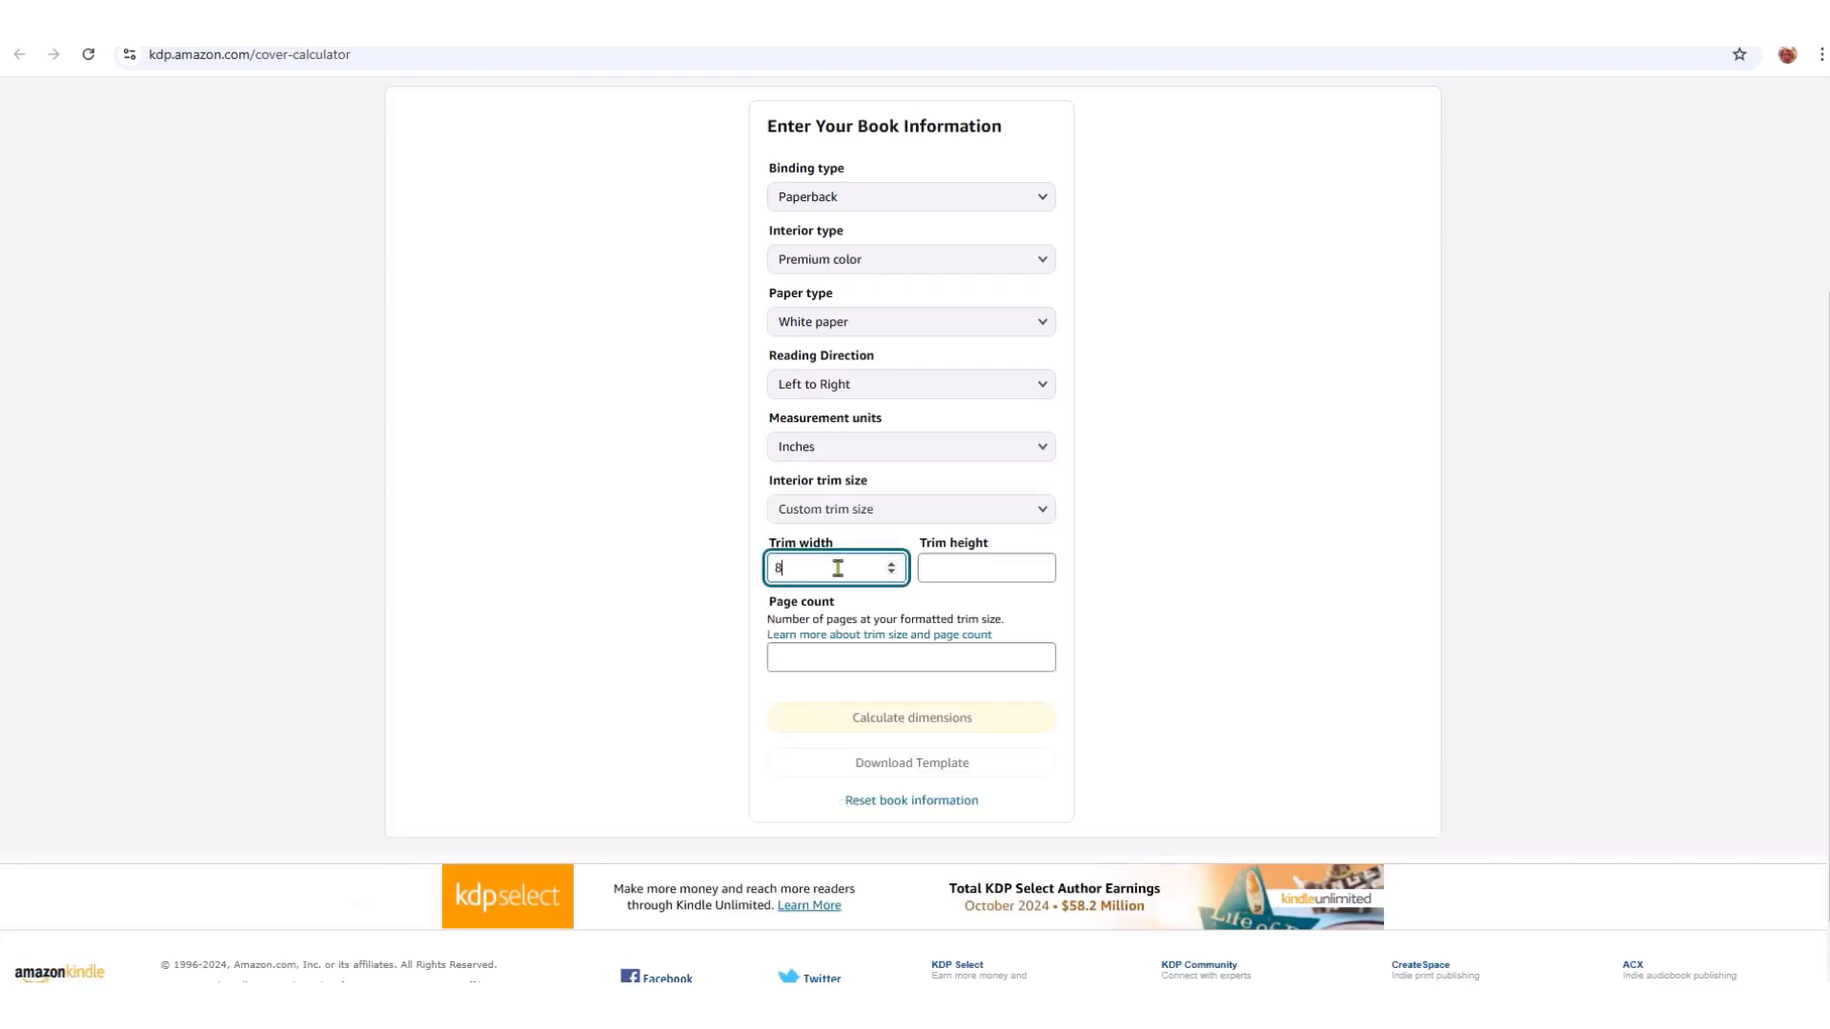
left_click(991, 569)
type("8")
left_click(899, 656)
type("32")
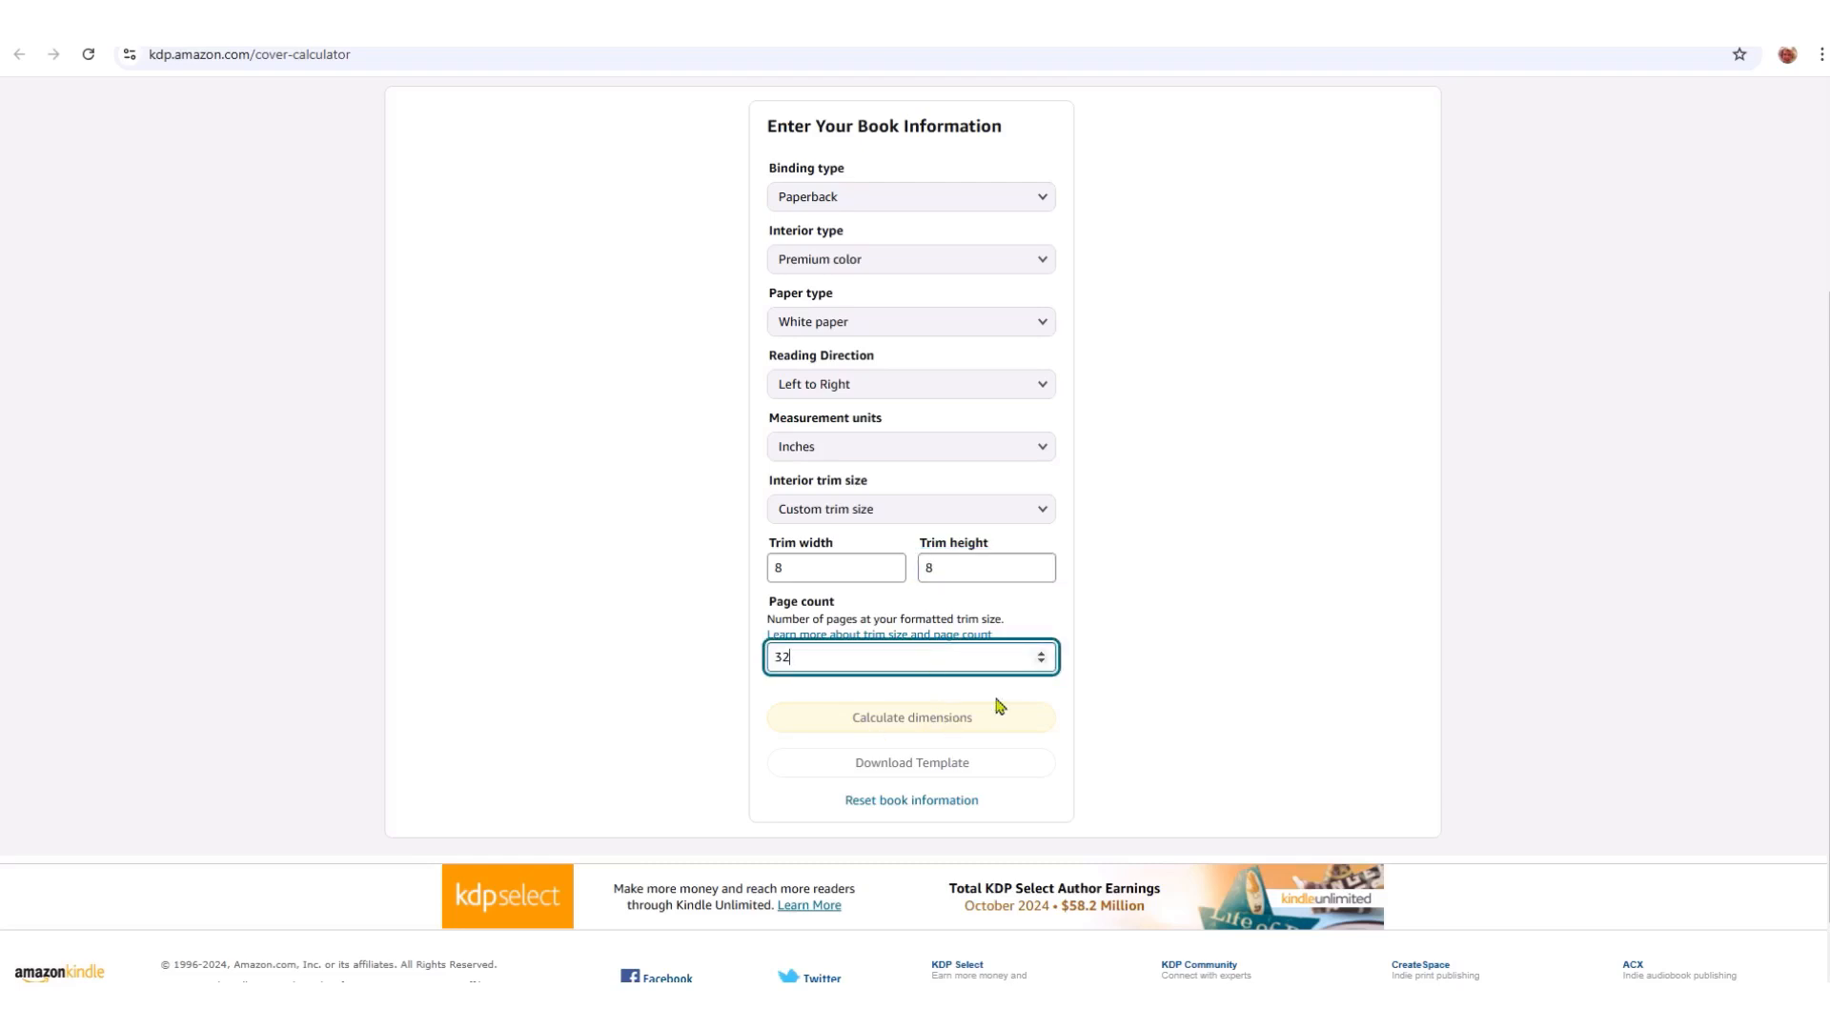
- Calculate dimensions, yielding a 16.325 x 8.25 in full cover with a 0.075 in spine
left_click(912, 724)
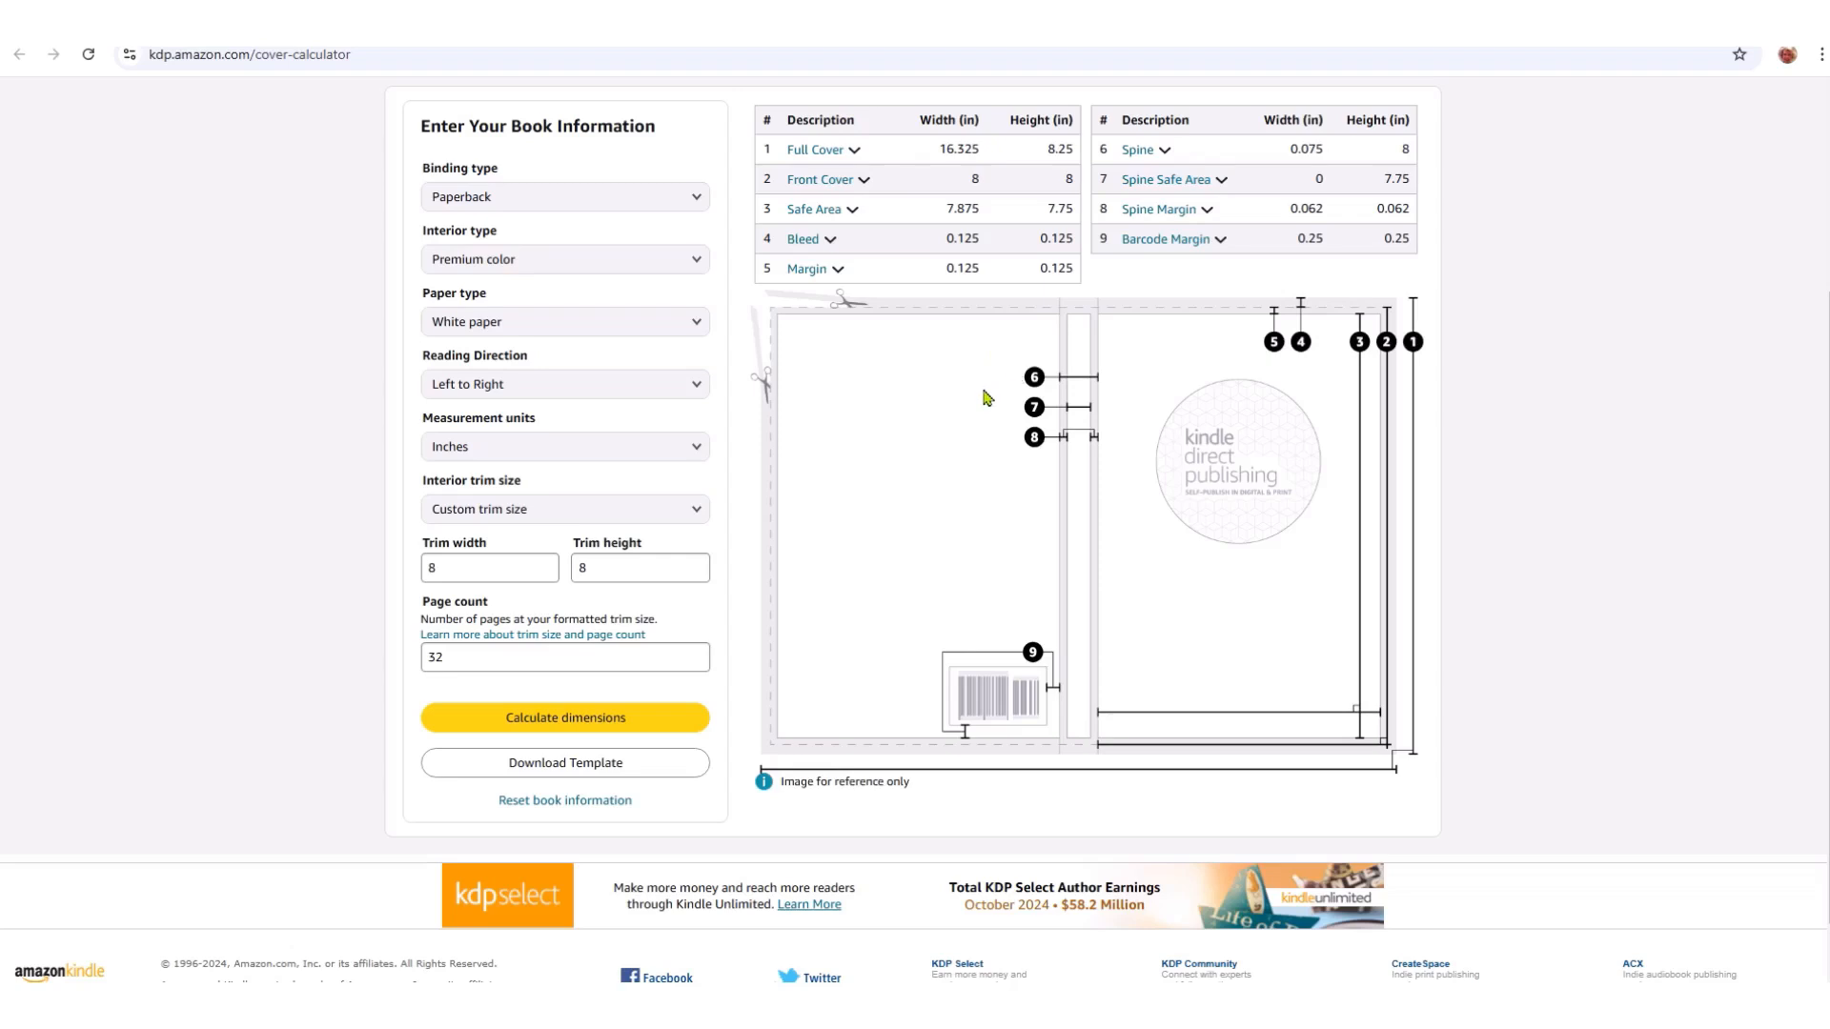
mouse_move(856, 155)
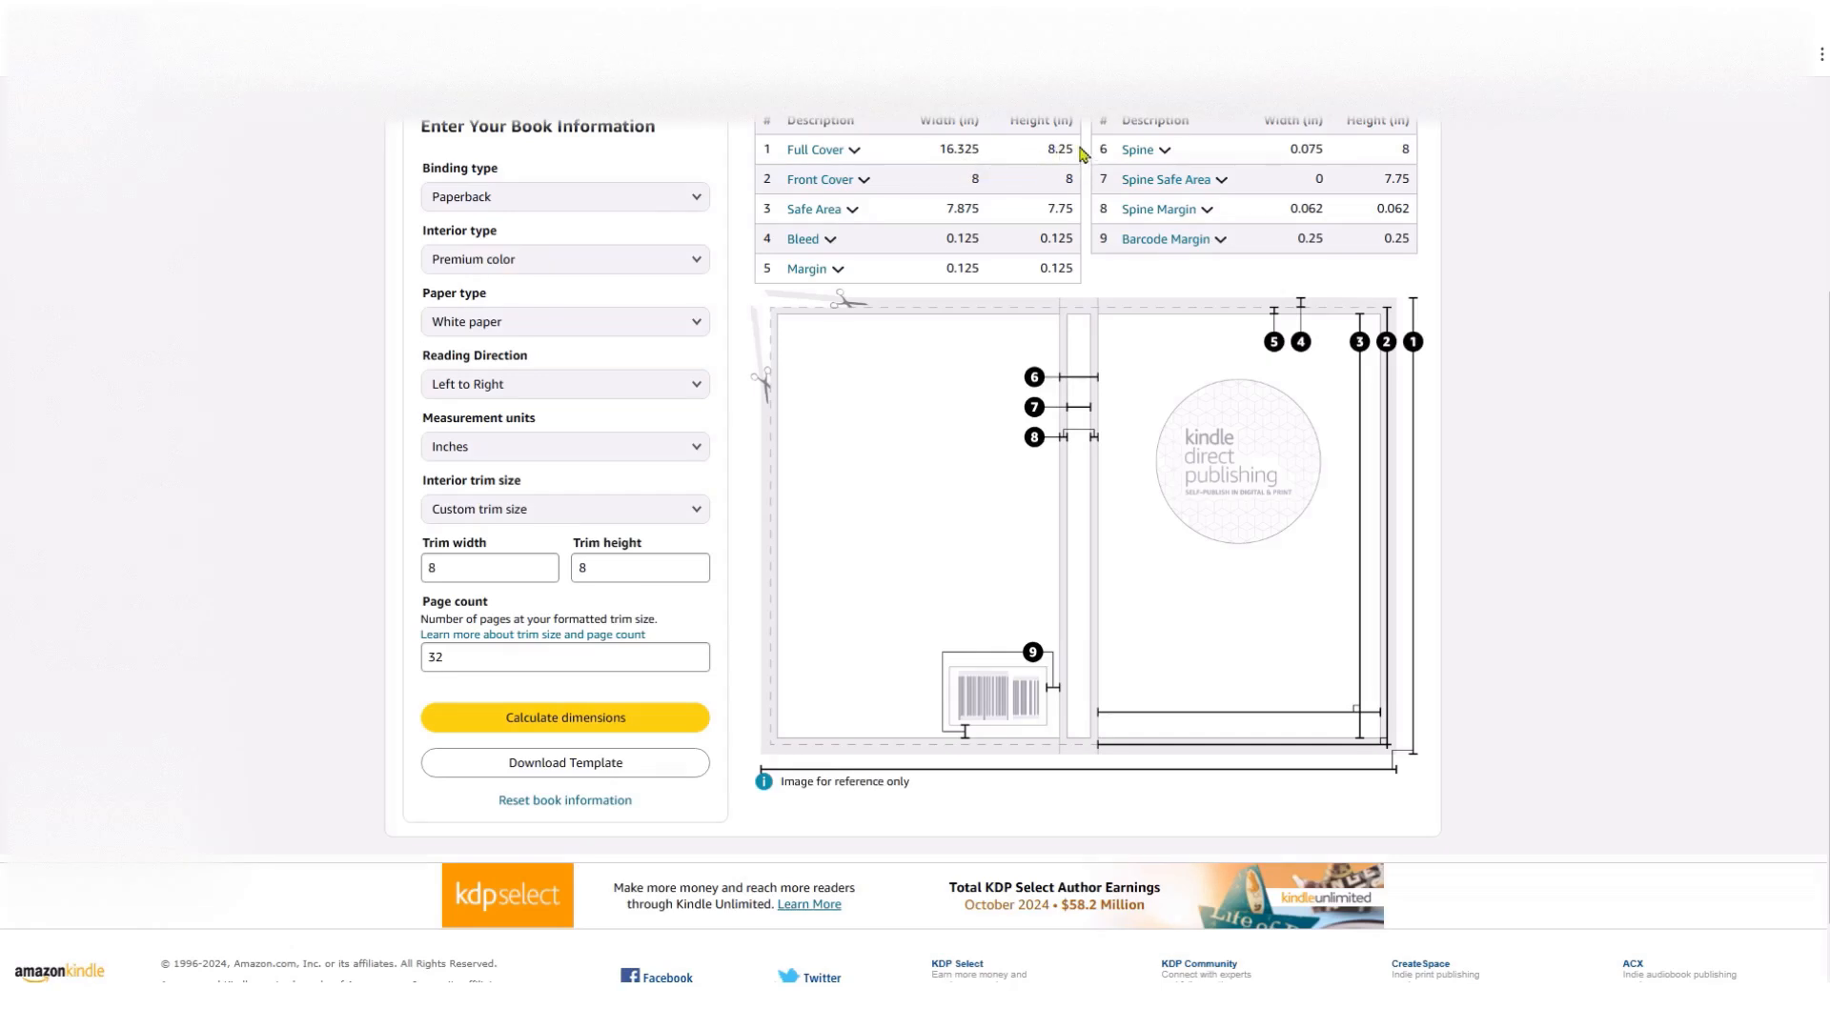
- Download the cover template and open the PNG image inside the PAPERBACK zip
left_click(557, 763)
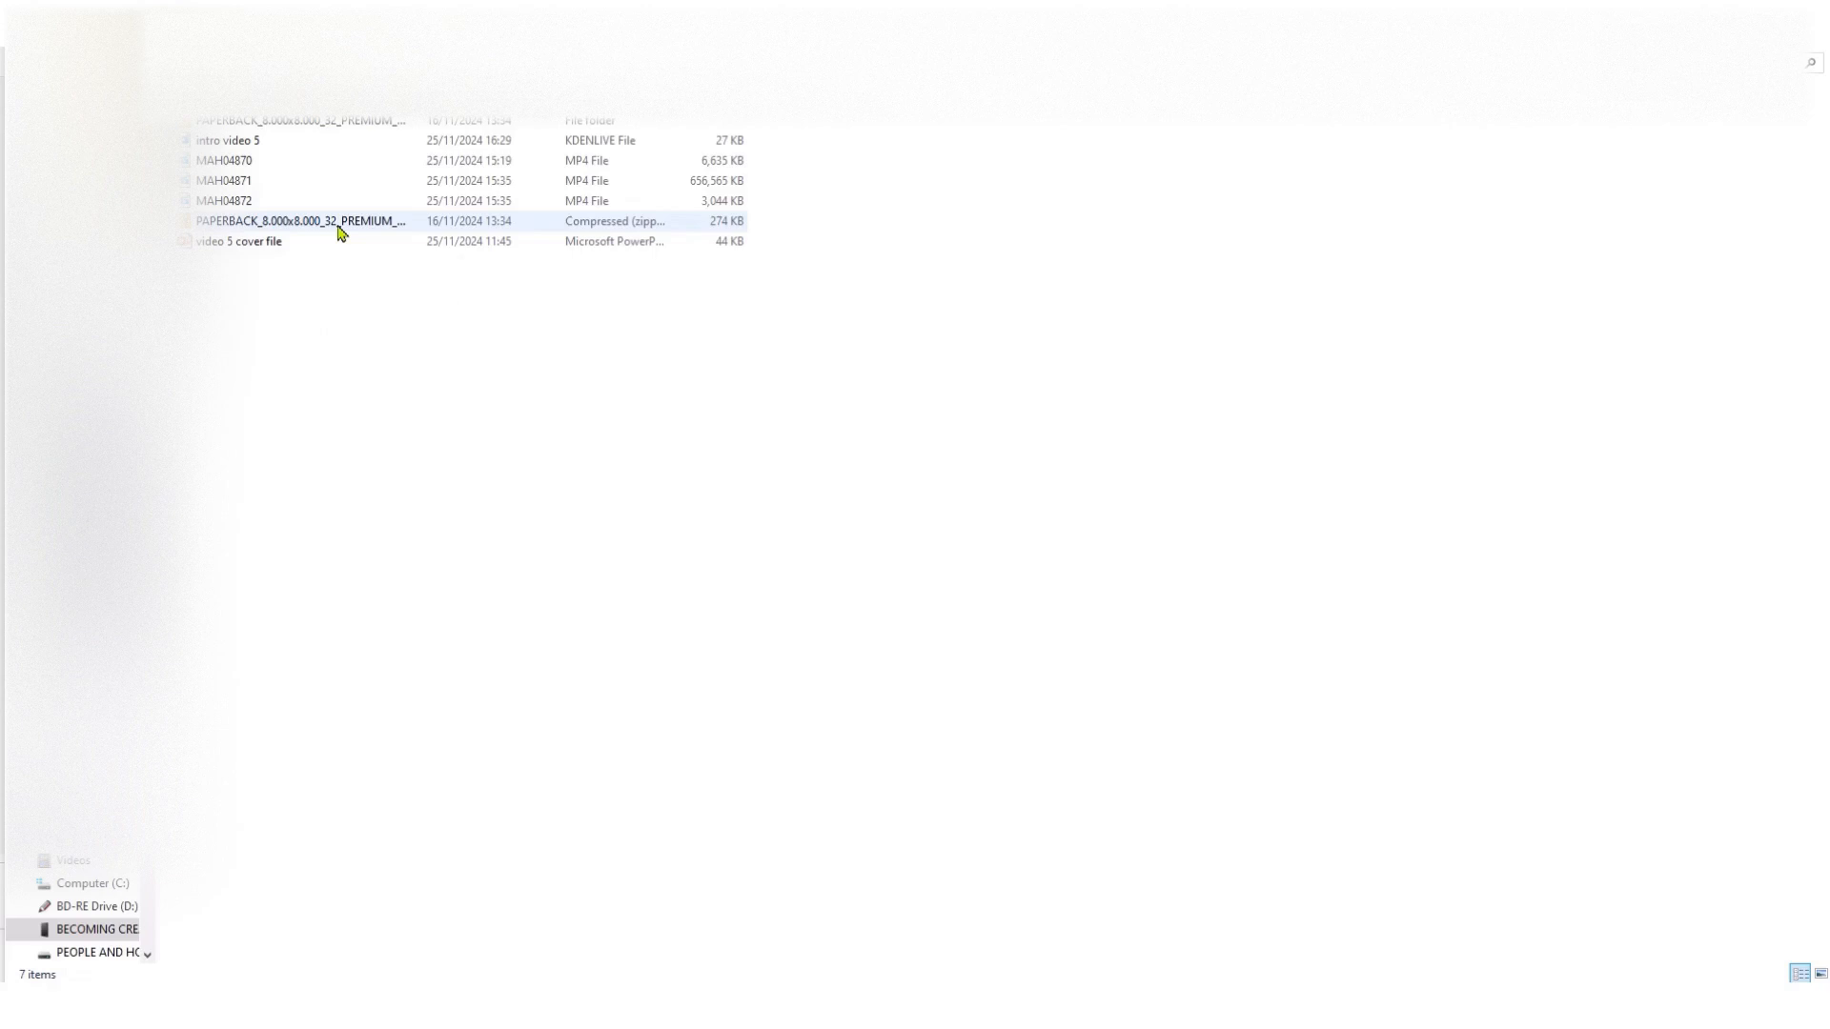
double_click(341, 227)
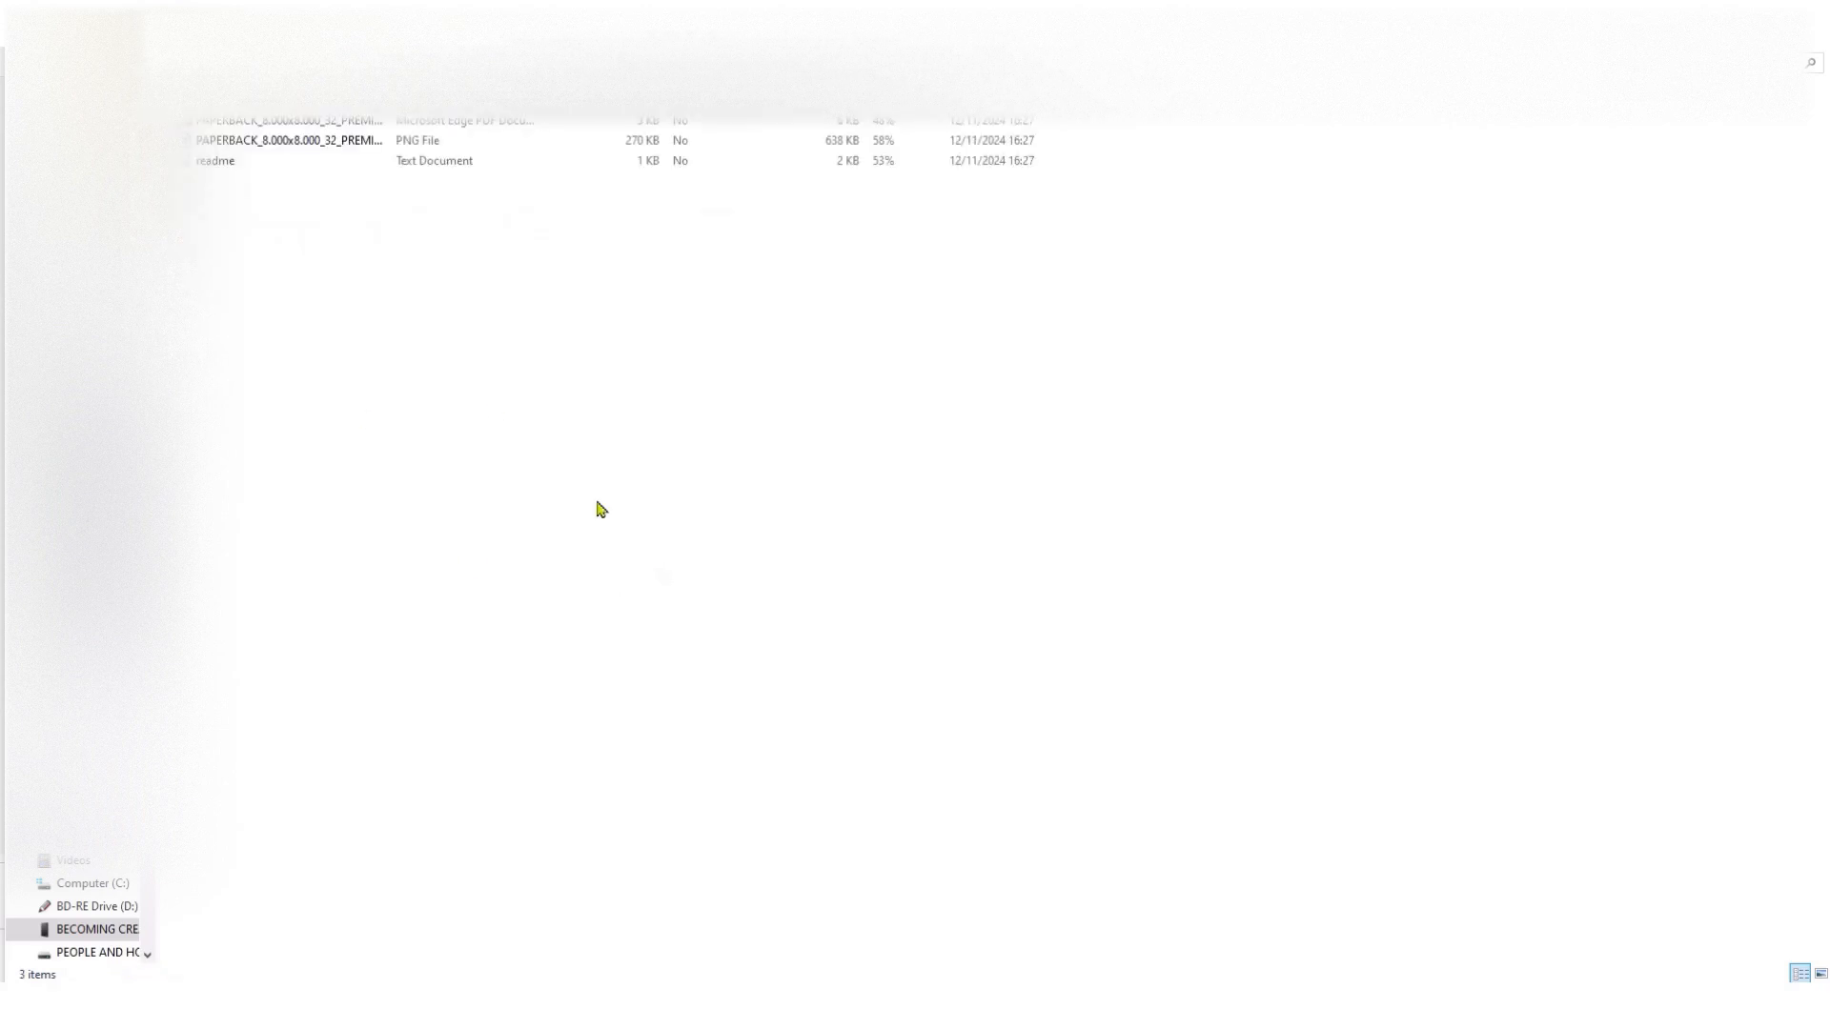
double_click(343, 140)
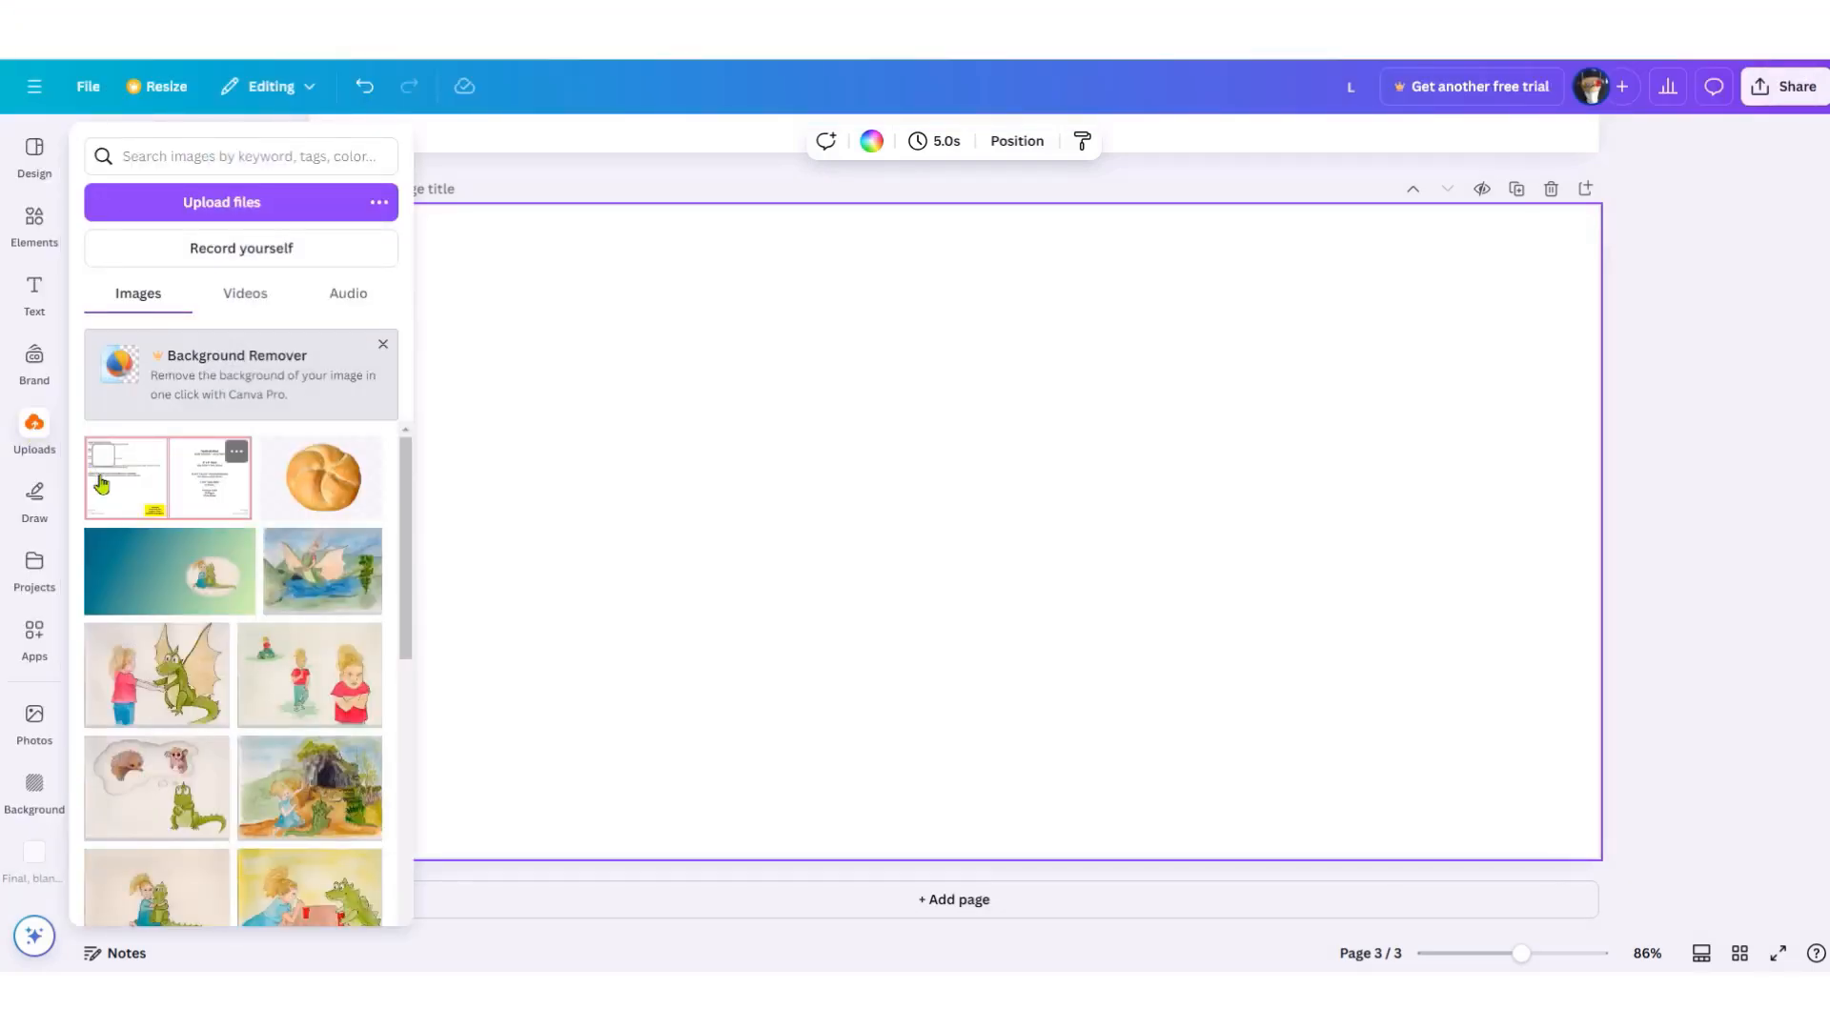
- Add the 8 x 8 KDP template image to page 3 and stretch it edge to edge
left_click(102, 485)
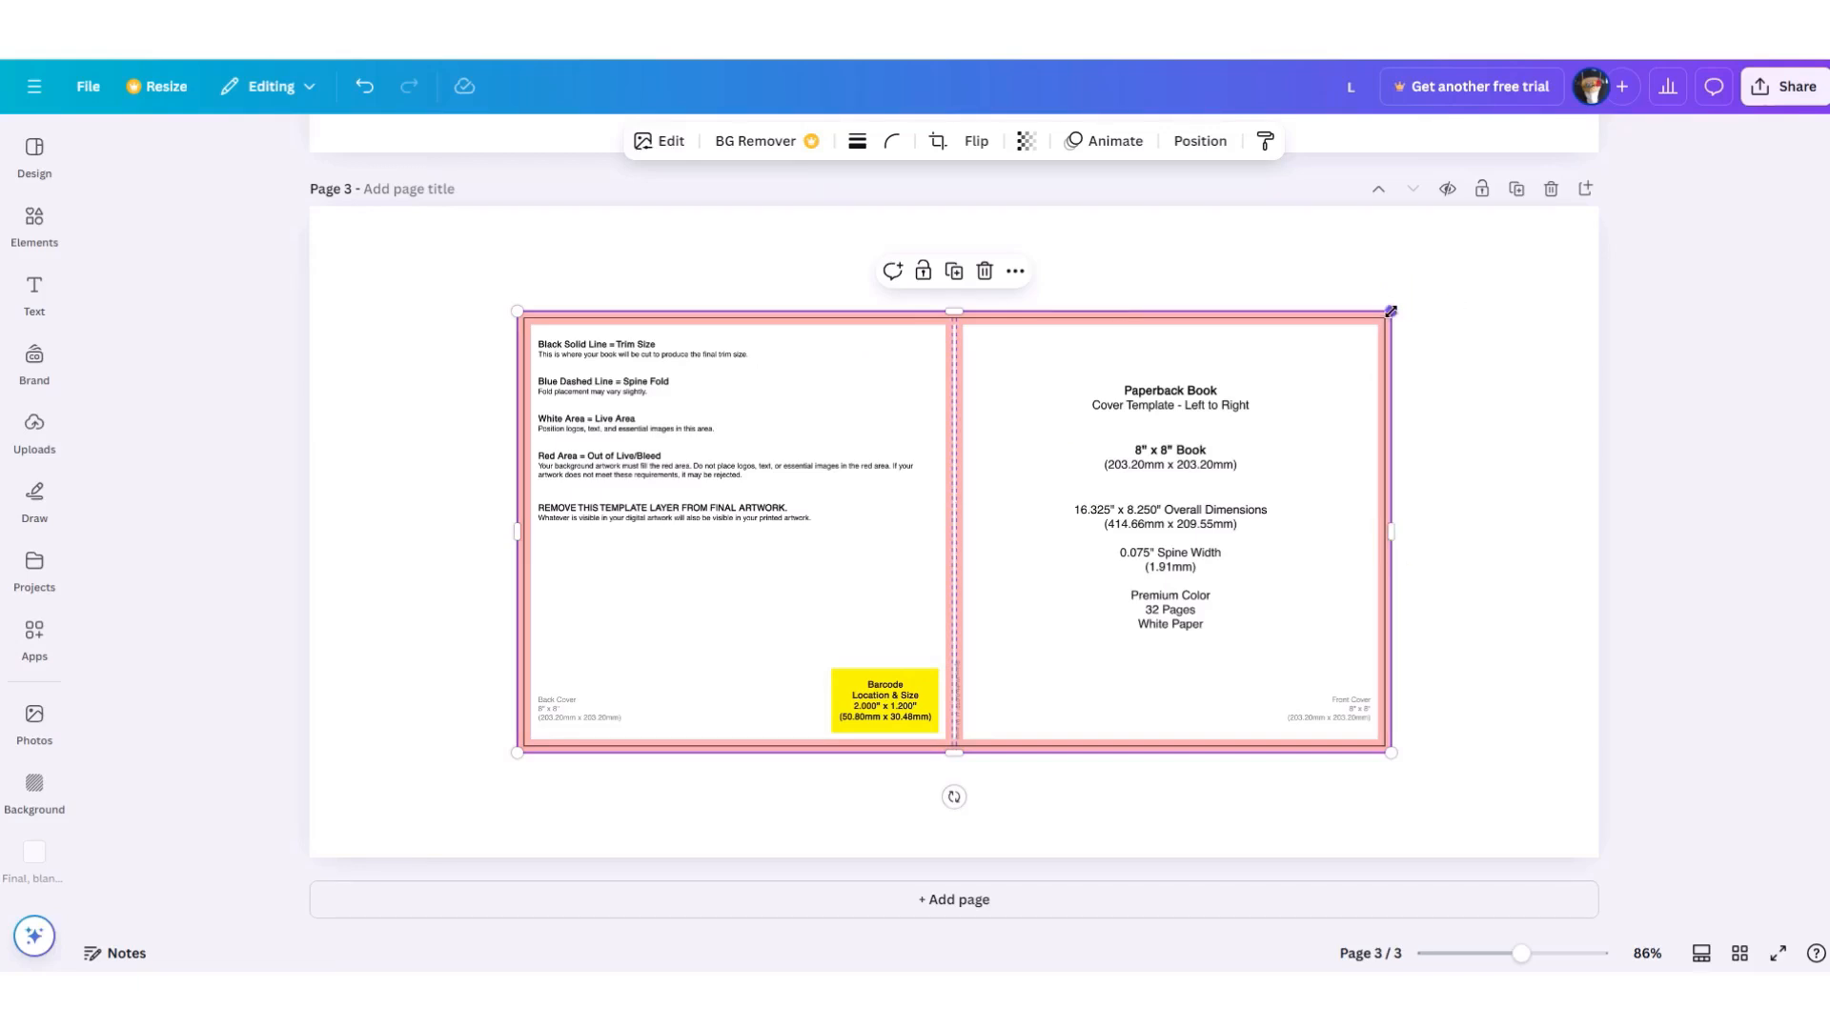
left_click_drag(1391, 311, 1599, 206)
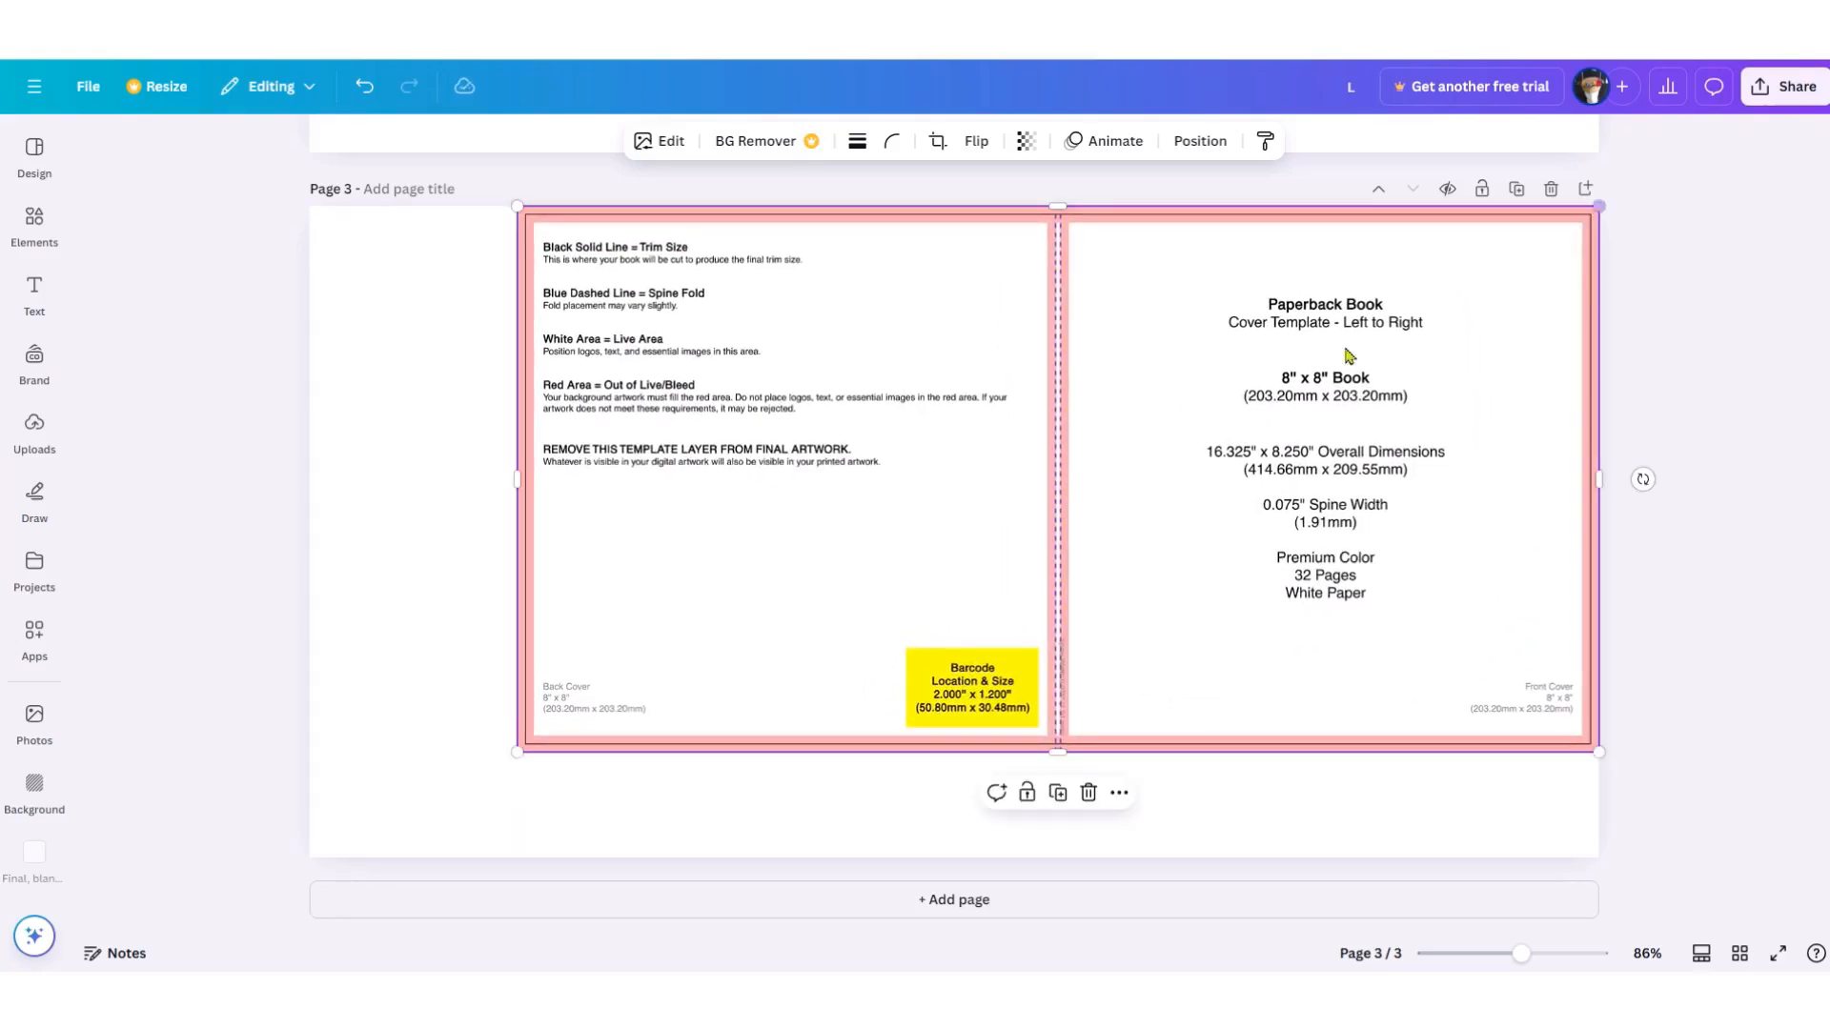
left_click_drag(516, 752, 311, 857)
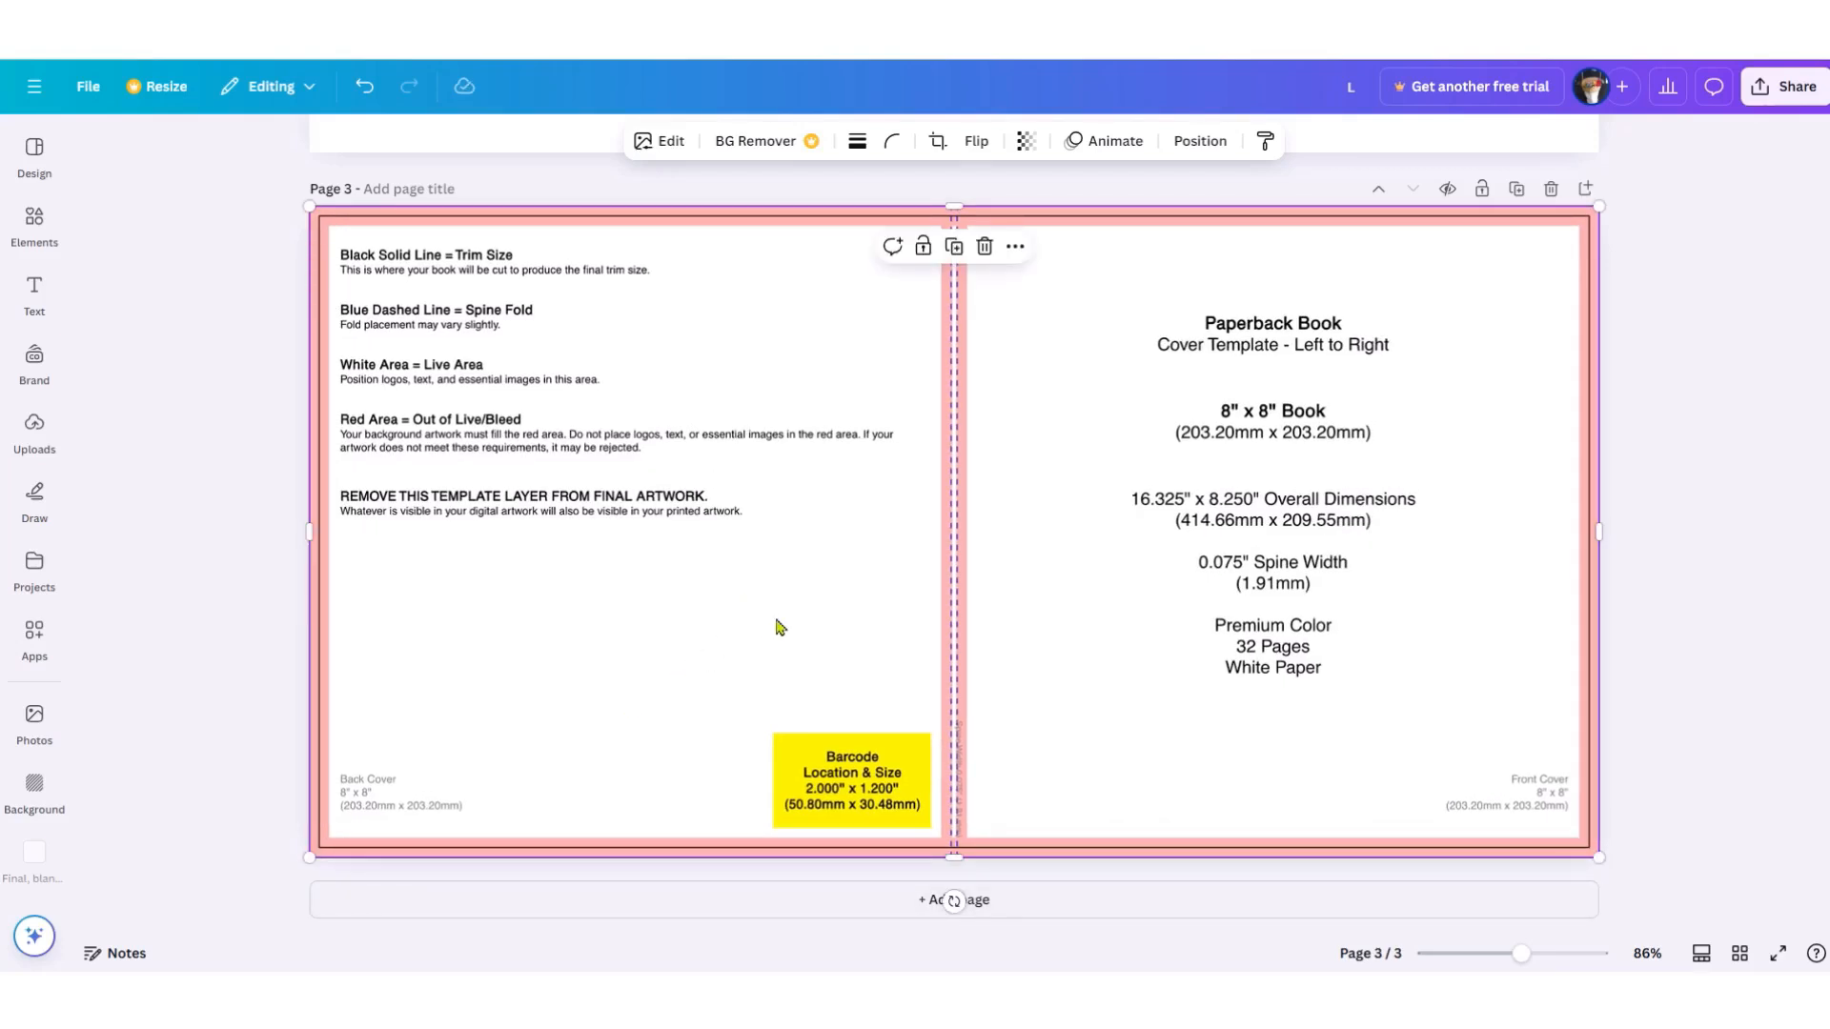